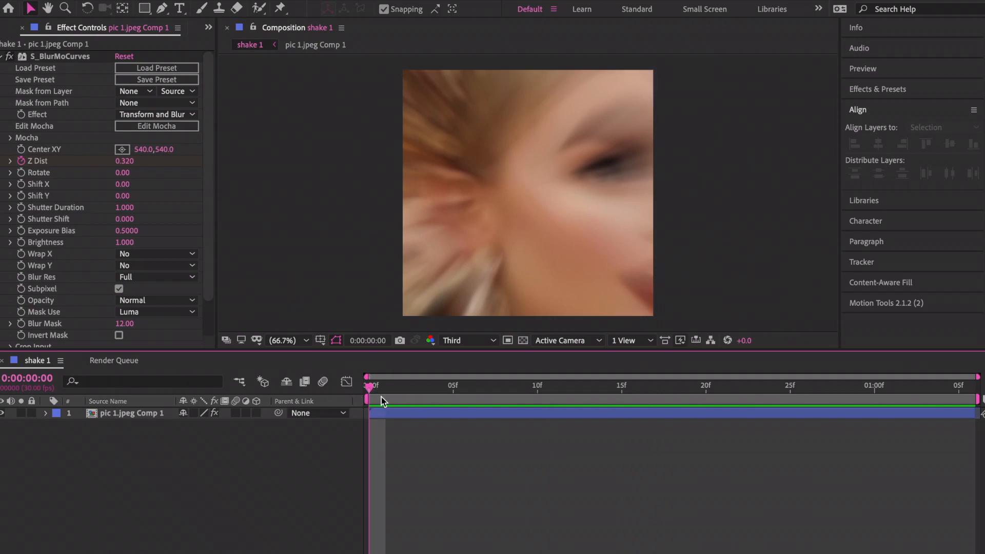
# Select the portrait layer at frame 0 and preview the blur animation.
pyautogui.moveTo(380, 392); pyautogui.dragTo(361, 389)
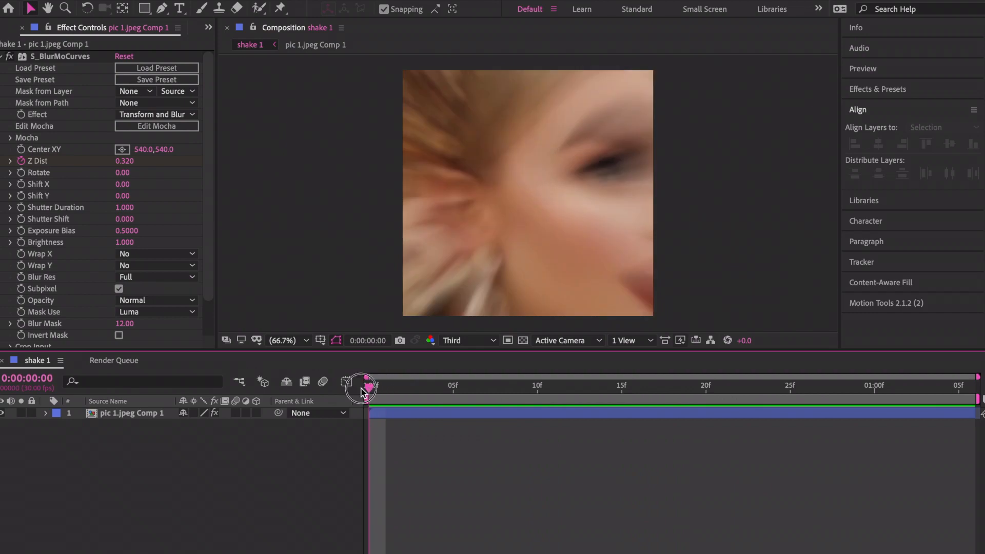
pyautogui.click(393, 417)
pyautogui.press('space')
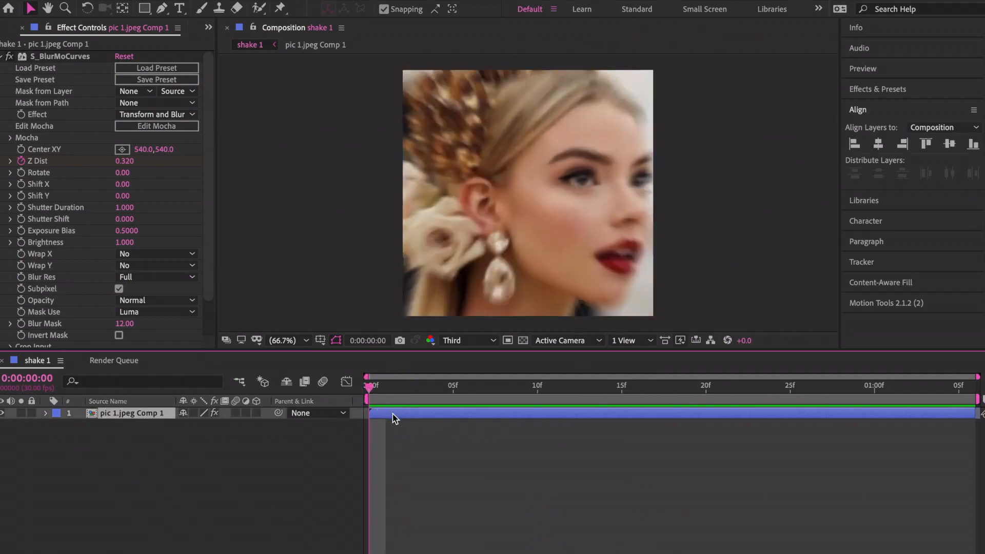
pyautogui.press('space')
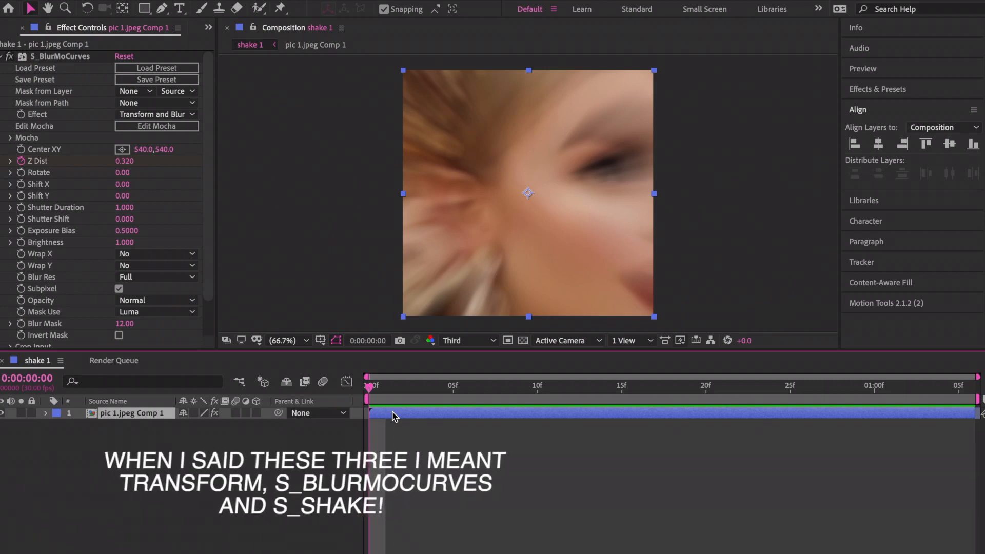
# Enable the layer's motion blur and set a Position keyframe with X at 436 on frame 0.
pyautogui.click(236, 413)
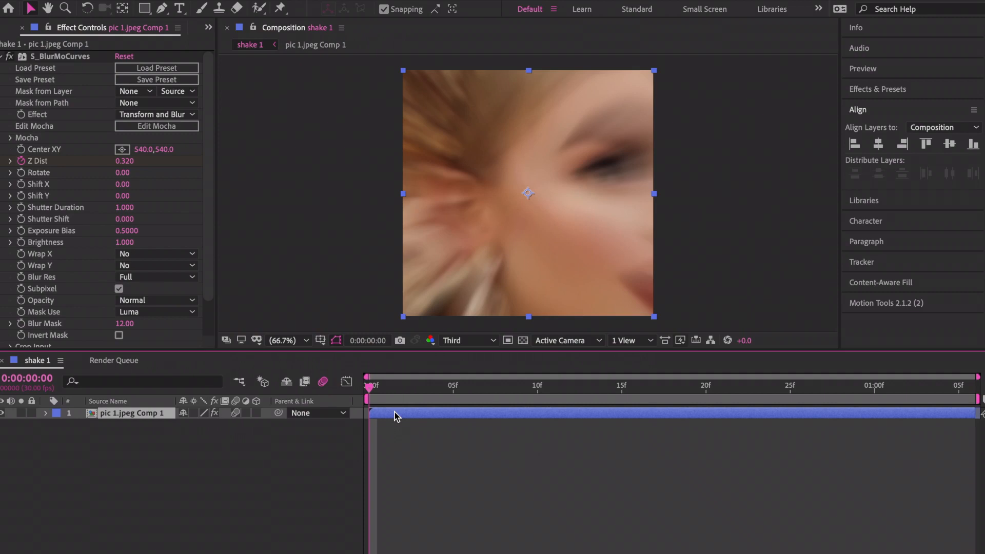
pyautogui.press('p')
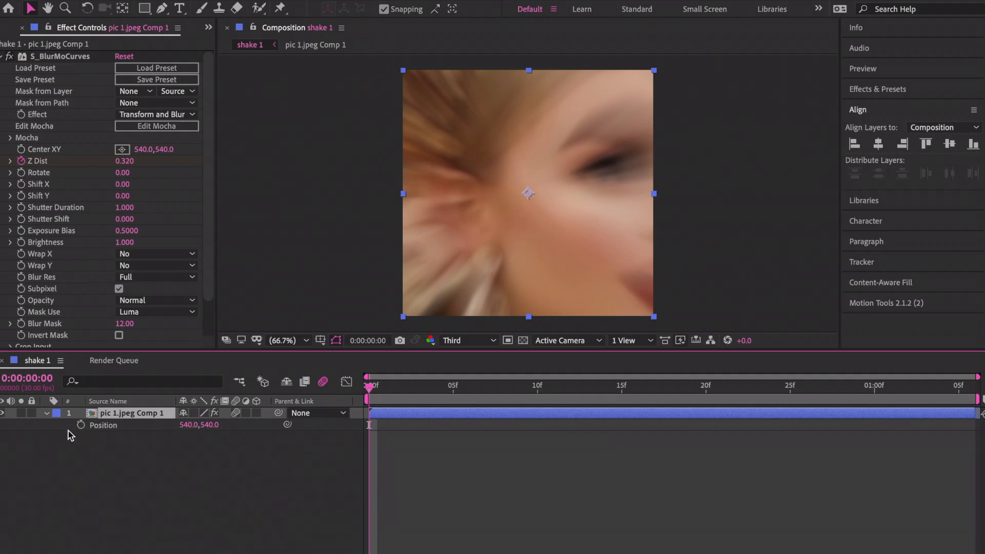
pyautogui.click(80, 426)
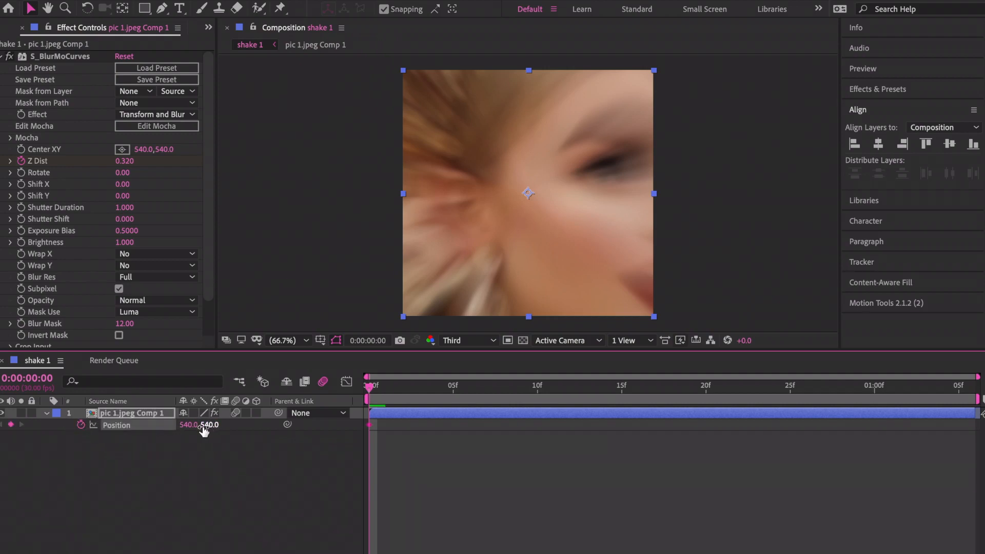
pyautogui.moveTo(188, 427)
pyautogui.mouseDown()
pyautogui.moveTo(132, 413)
pyautogui.moveTo(95, 384)
pyautogui.moveTo(193, 427)
pyautogui.moveTo(165, 409)
pyautogui.moveTo(155, 420)
pyautogui.moveTo(177, 424)
pyautogui.moveTo(170, 426)
pyautogui.mouseUp()
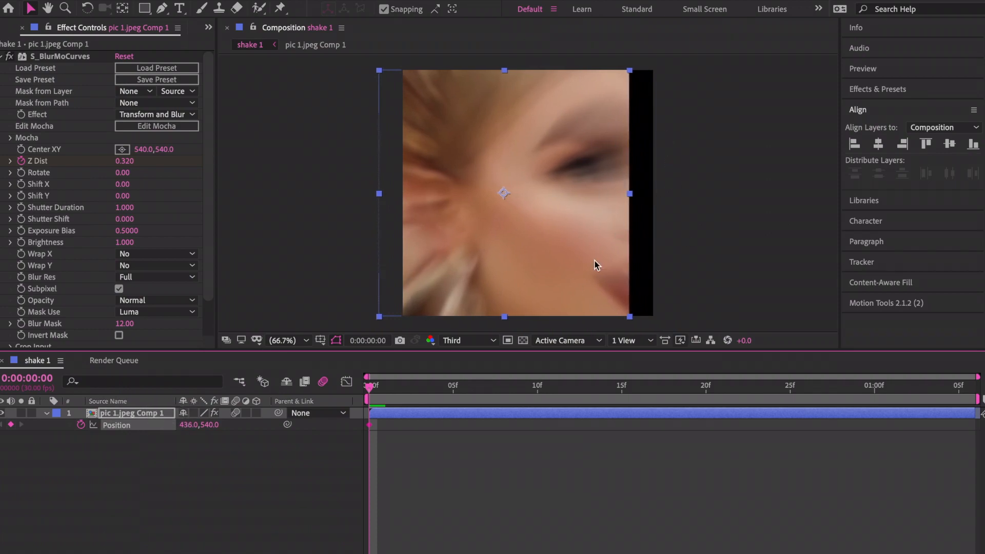
pyautogui.click(435, 415)
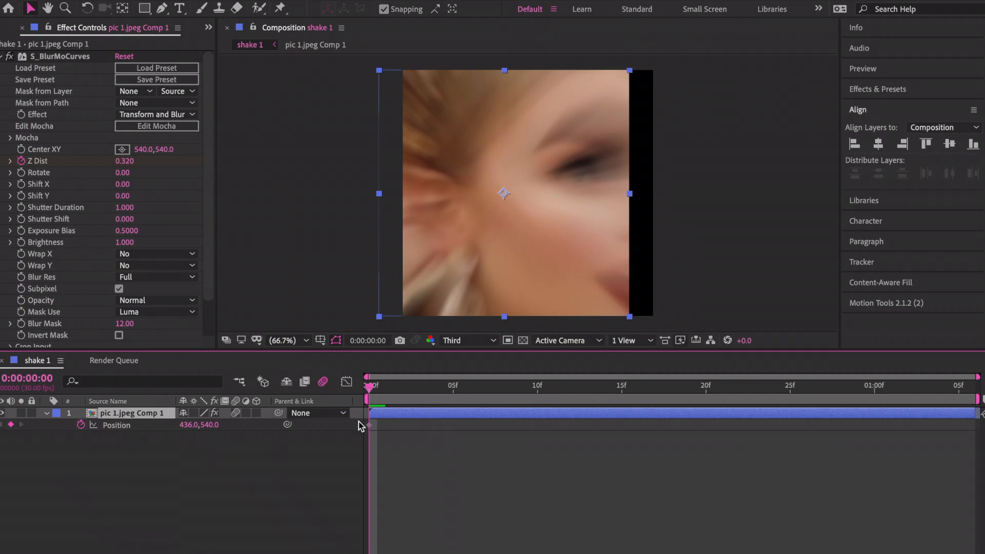
# Apply the Motion Tile effect through the 'taz mo' quick search.
pyautogui.hotkey('ctrl', 'space')
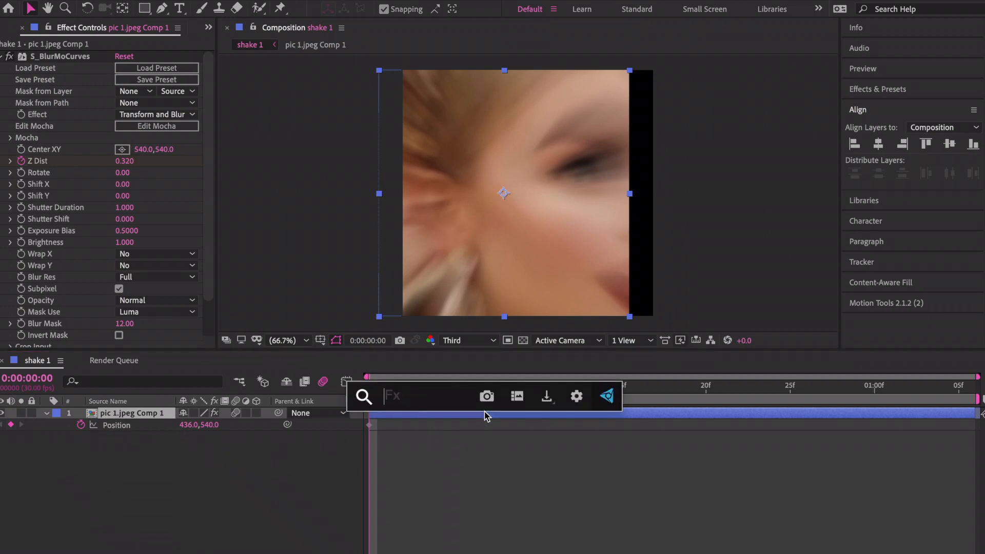
pyautogui.write('taz mo')
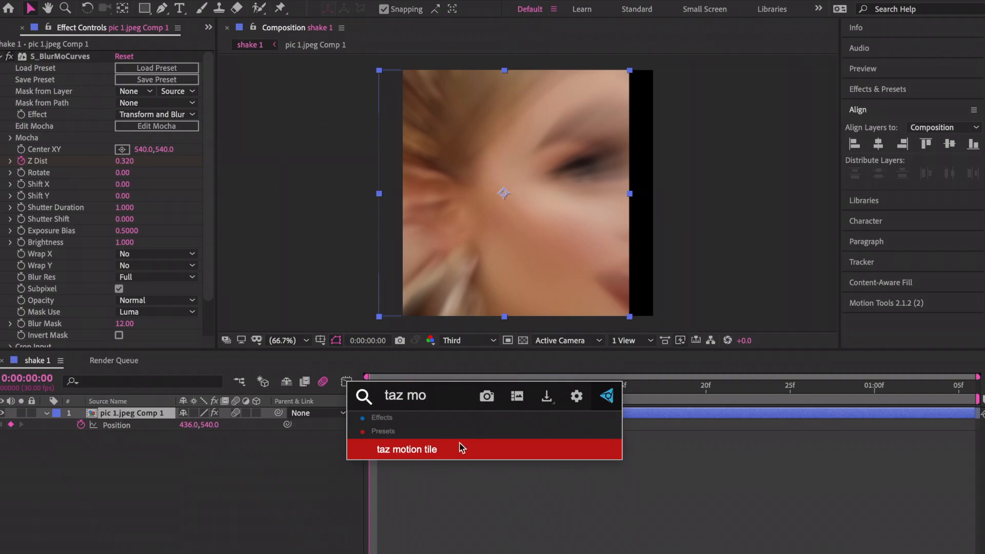
pyautogui.click(456, 450)
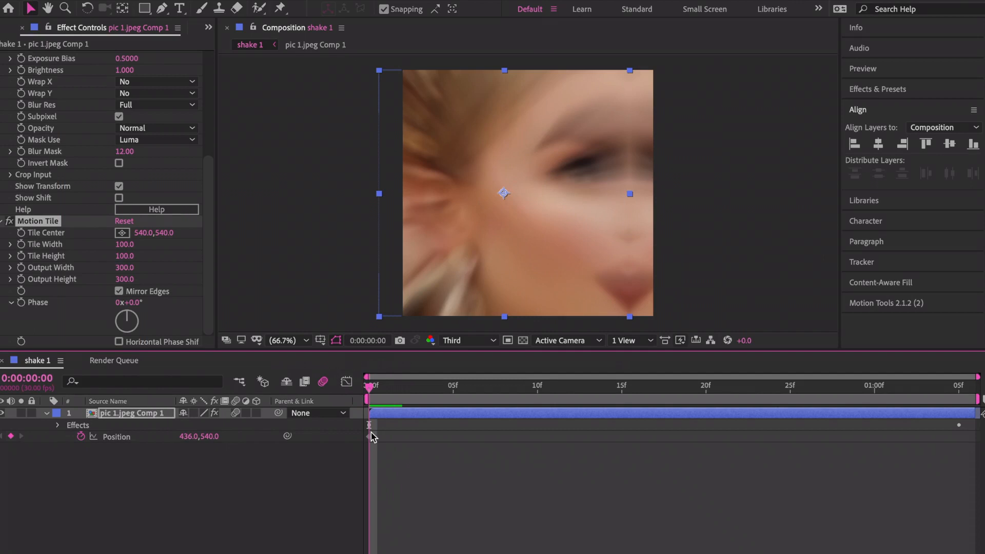
# Keyframe Position X at 430, push the layer right at frame 4, and return to 540 at frame 12.
pyautogui.click(371, 436)
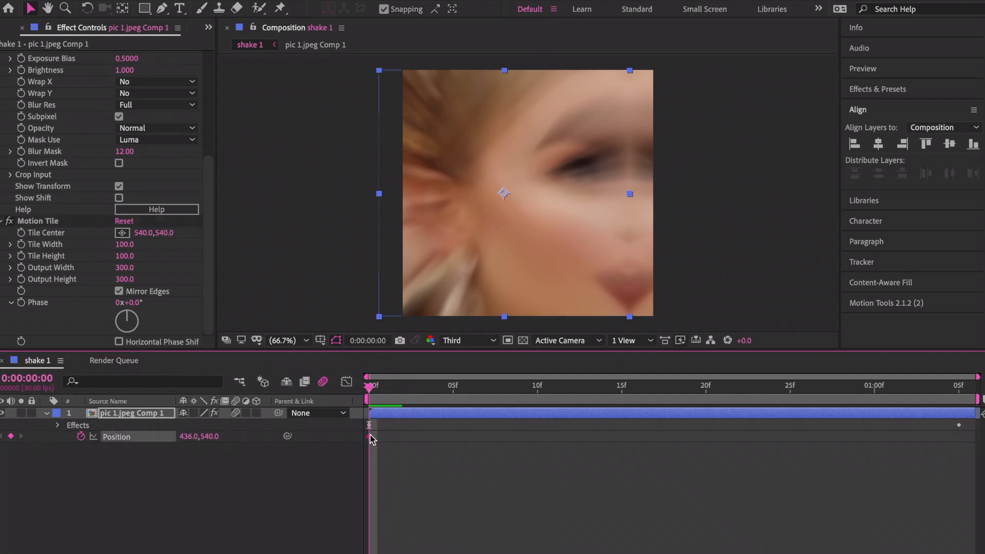
pyautogui.moveTo(187, 437); pyautogui.dragTo(184, 437)
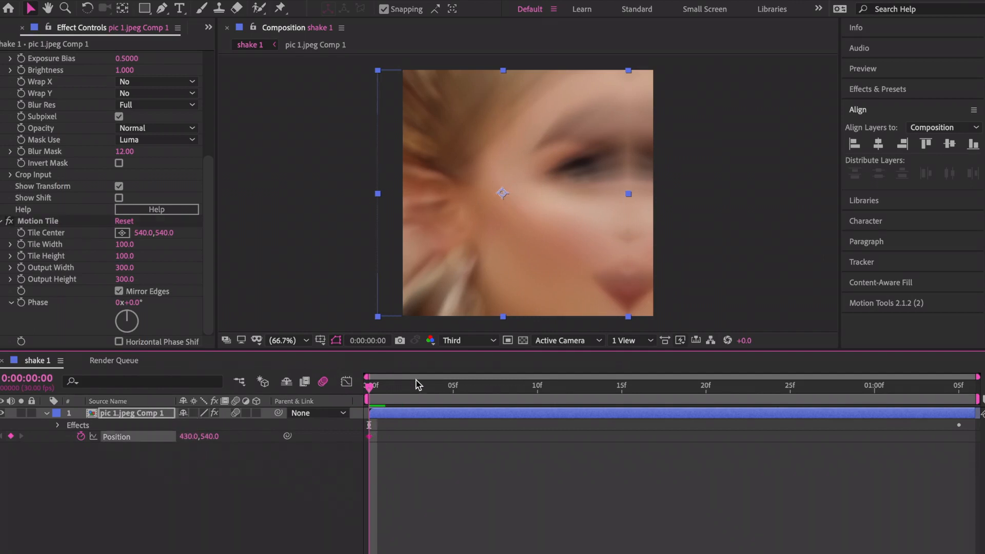
pyautogui.moveTo(369, 388); pyautogui.dragTo(436, 388)
pyautogui.moveTo(188, 436); pyautogui.dragTo(341, 451)
pyautogui.click(548, 395)
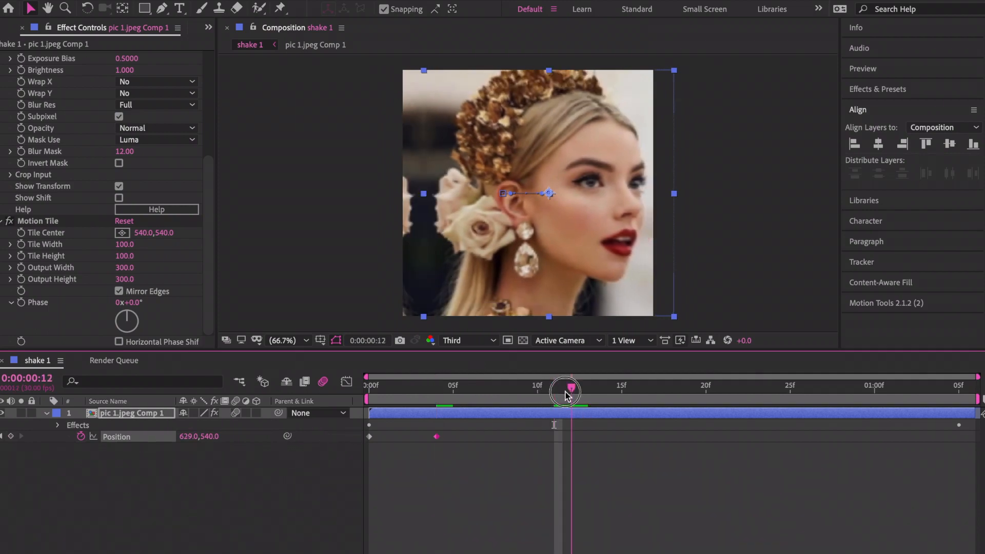
pyautogui.moveTo(447, 395); pyautogui.dragTo(571, 394)
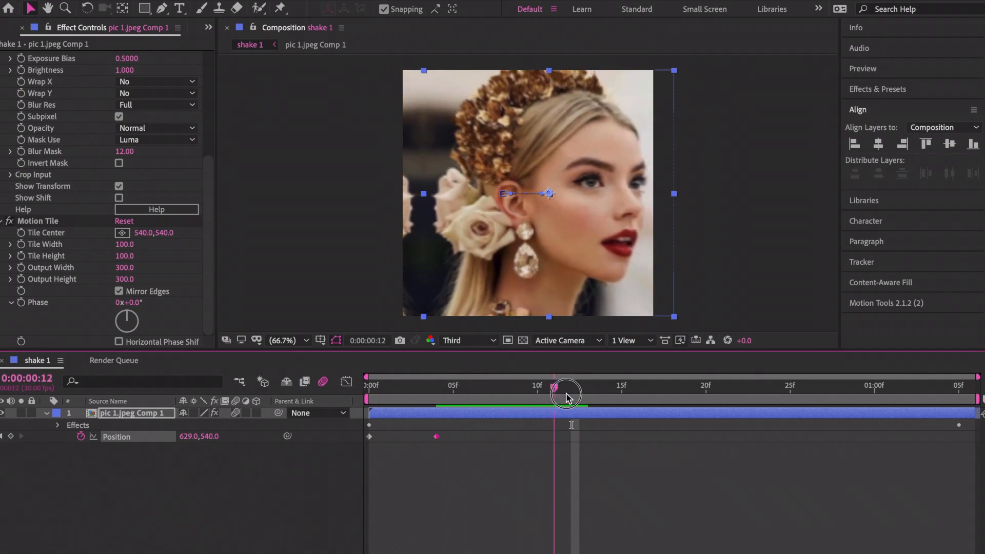
pyautogui.moveTo(193, 436); pyautogui.dragTo(193, 436)
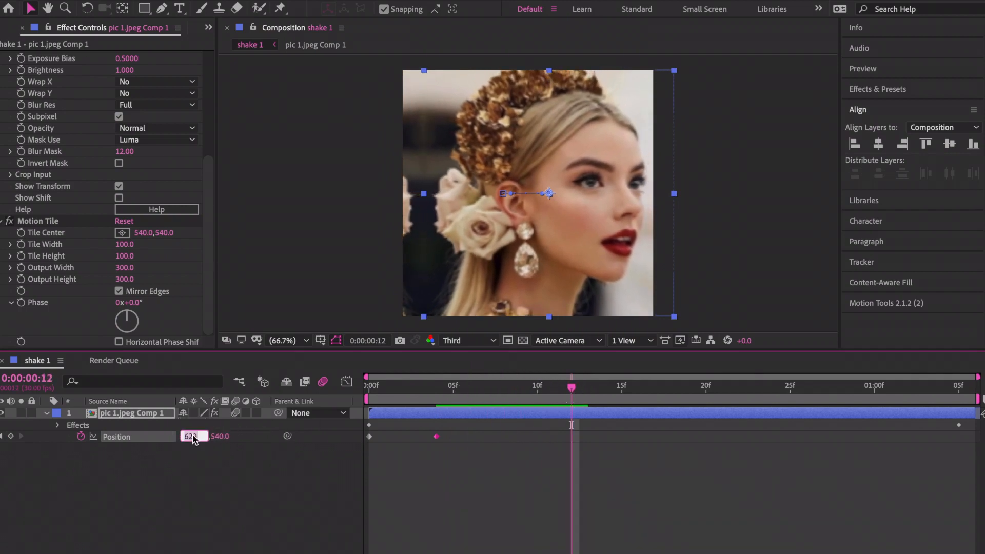
pyautogui.write('540')
pyautogui.press('Return')
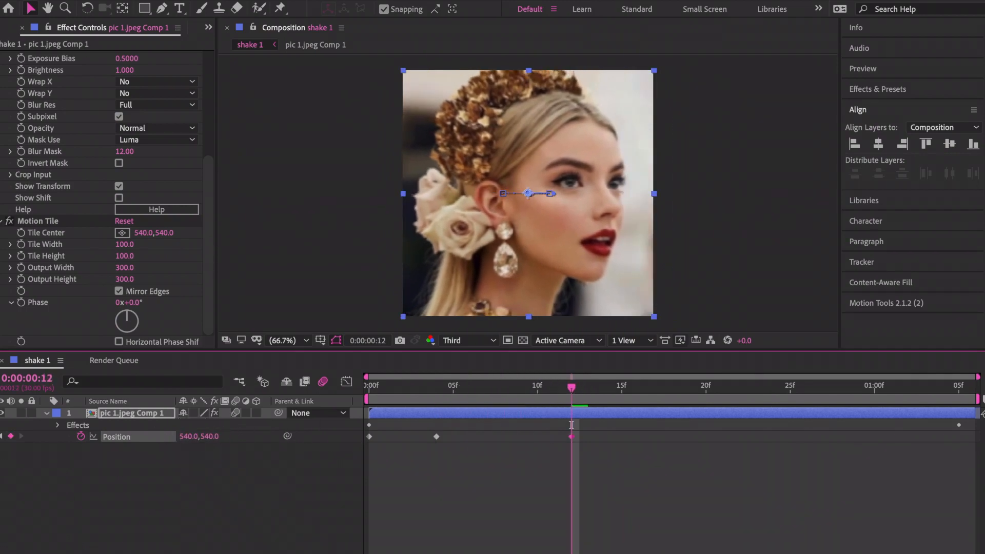
# Easy-ease the three Position keyframes and preview the horizontal shake.
pyautogui.moveTo(381, 393); pyautogui.dragTo(333, 390)
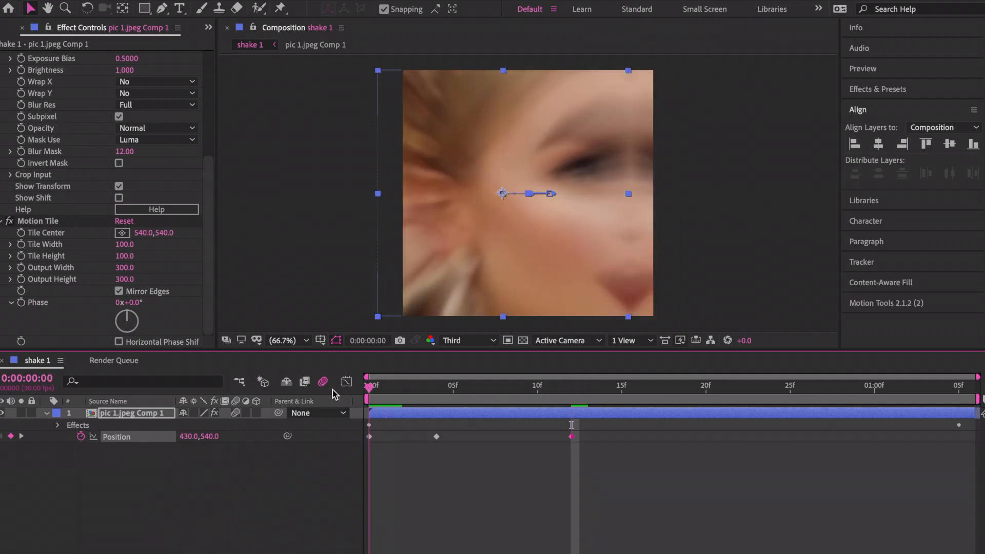
pyautogui.click(139, 442)
pyautogui.press('F9')
pyautogui.press('space')
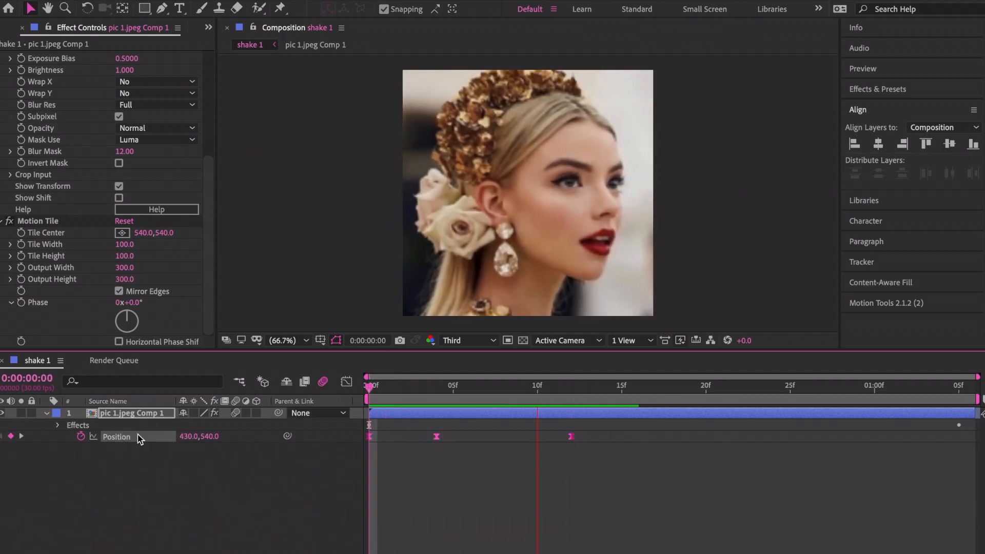
pyautogui.click(421, 465)
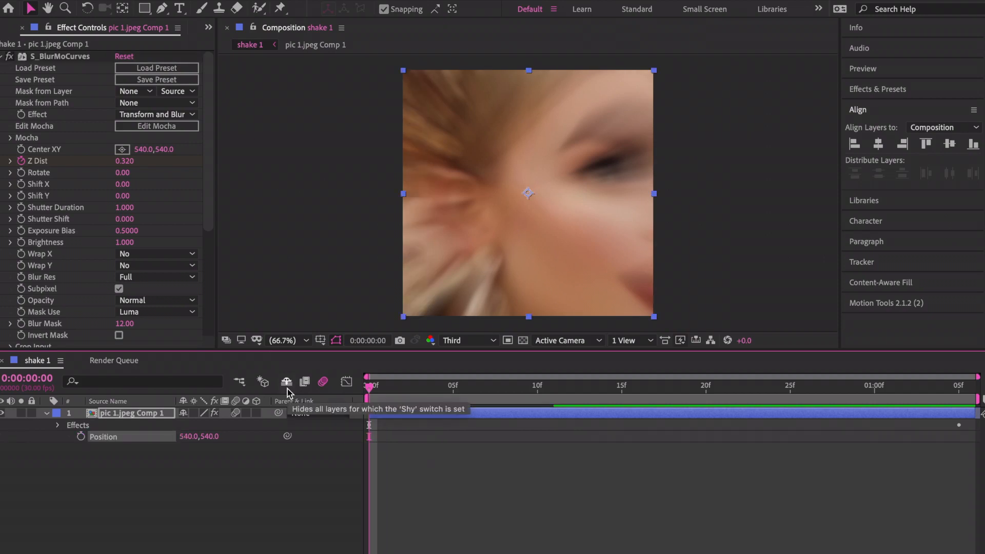
# Keyframe Position with the layer raised at frame 0 and Y 611 at frame 5.
pyautogui.click(174, 460)
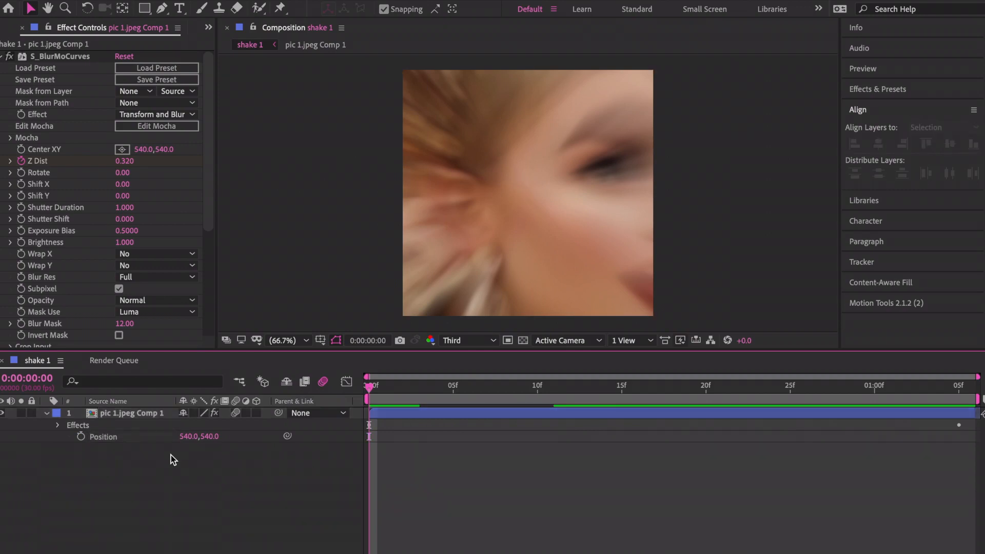
pyautogui.click(81, 438)
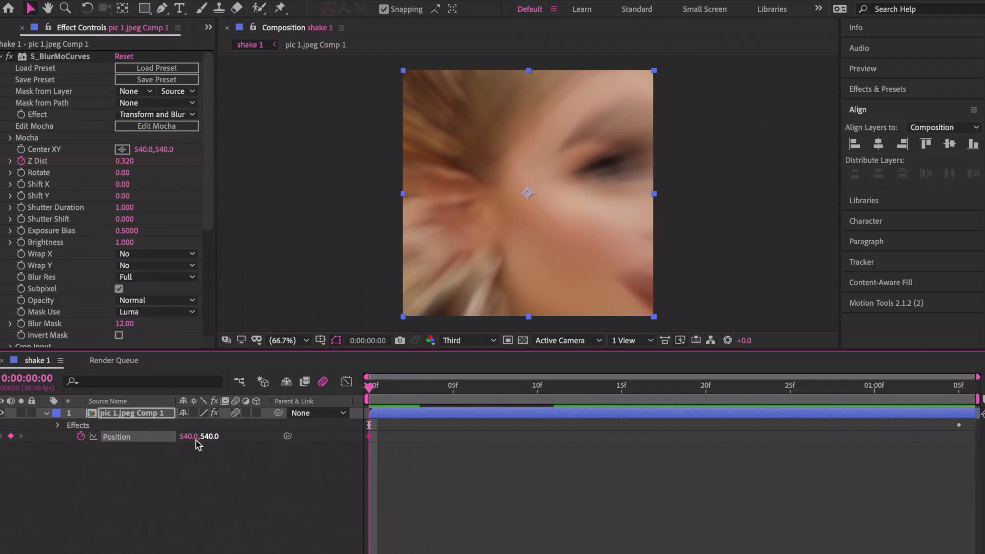
pyautogui.moveTo(208, 437); pyautogui.dragTo(135, 431)
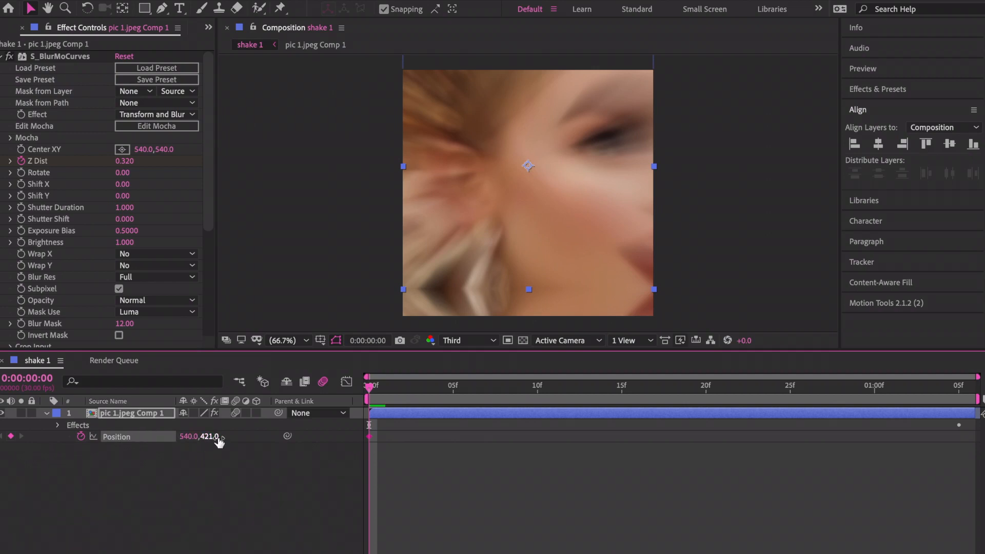
pyautogui.moveTo(423, 392); pyautogui.dragTo(452, 392)
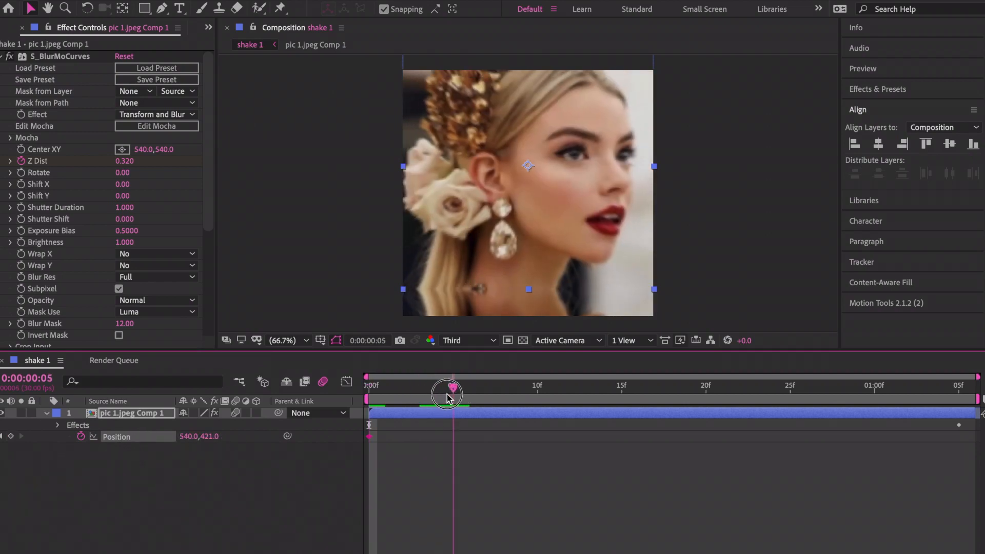
pyautogui.moveTo(211, 437); pyautogui.dragTo(321, 470)
pyautogui.moveTo(323, 471); pyautogui.dragTo(310, 466)
# Add a Position keyframe with Y 540 at frame 17.
pyautogui.click(656, 386)
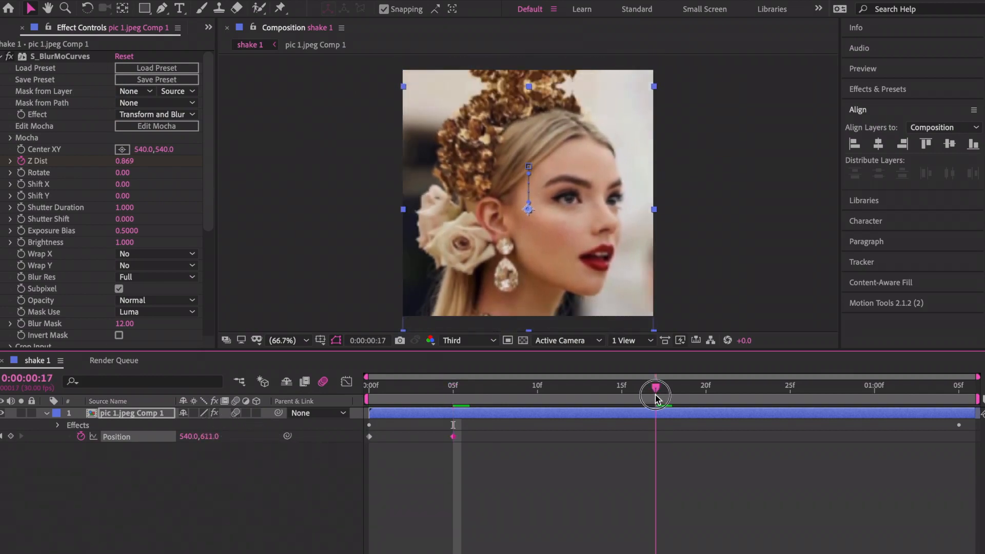
pyautogui.click(209, 436)
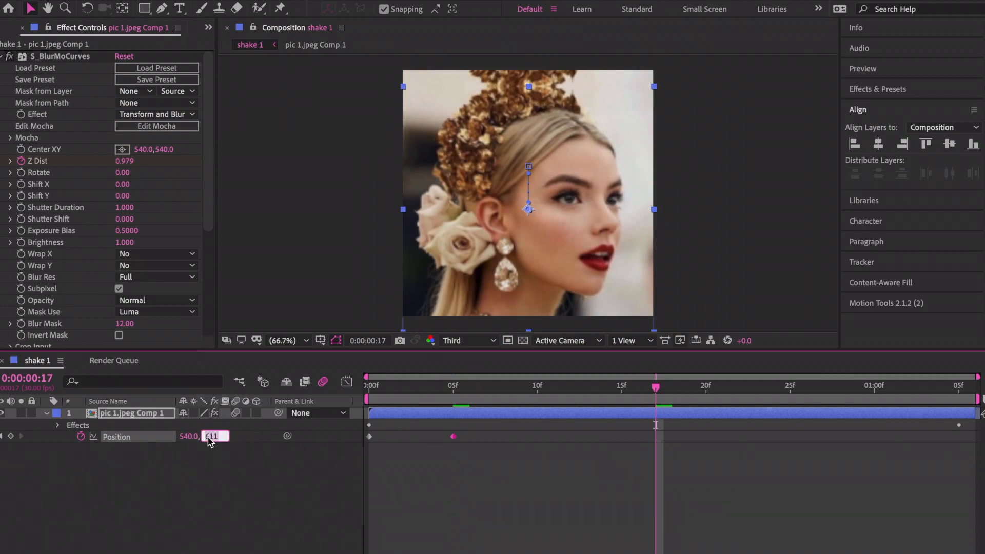
pyautogui.write('540\\')
pyautogui.press('BackSpace')
pyautogui.press('Return')
# Apply Easy Ease to all three Position keyframes and preview the vertical bounce.
pyautogui.moveTo(402, 393); pyautogui.dragTo(279, 415)
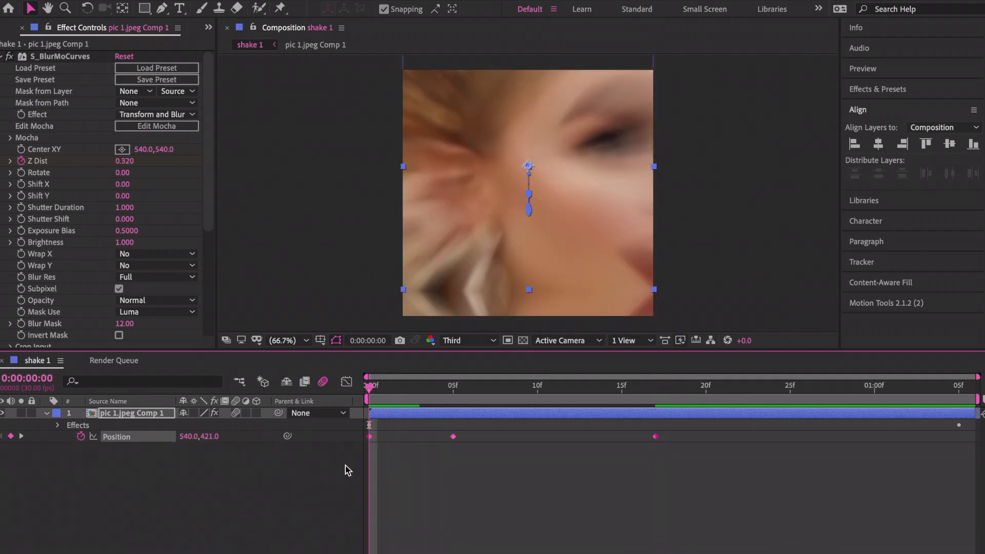
pyautogui.moveTo(664, 451); pyautogui.dragTo(279, 406)
pyautogui.rightClick(453, 437)
pyautogui.moveTo(513, 553)
pyautogui.click(667, 481)
pyautogui.press('space')
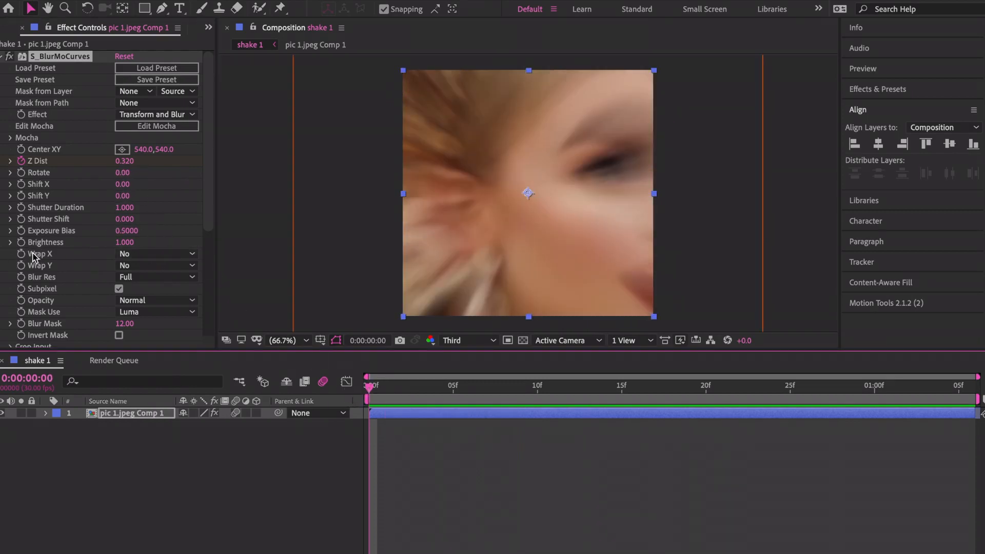
# Set S_BlurMoCurves Wrap X to Reflect.
pyautogui.click(152, 262)
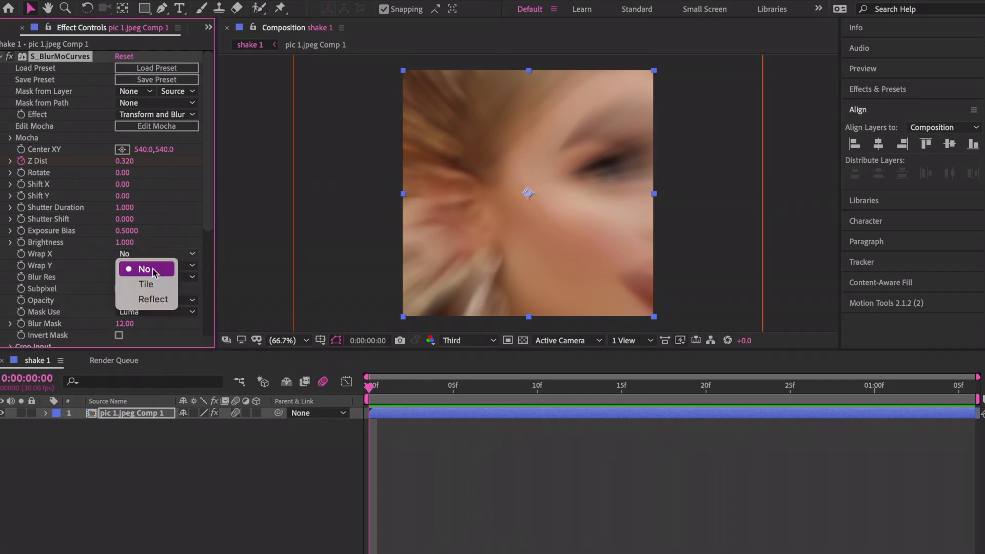
pyautogui.click(152, 299)
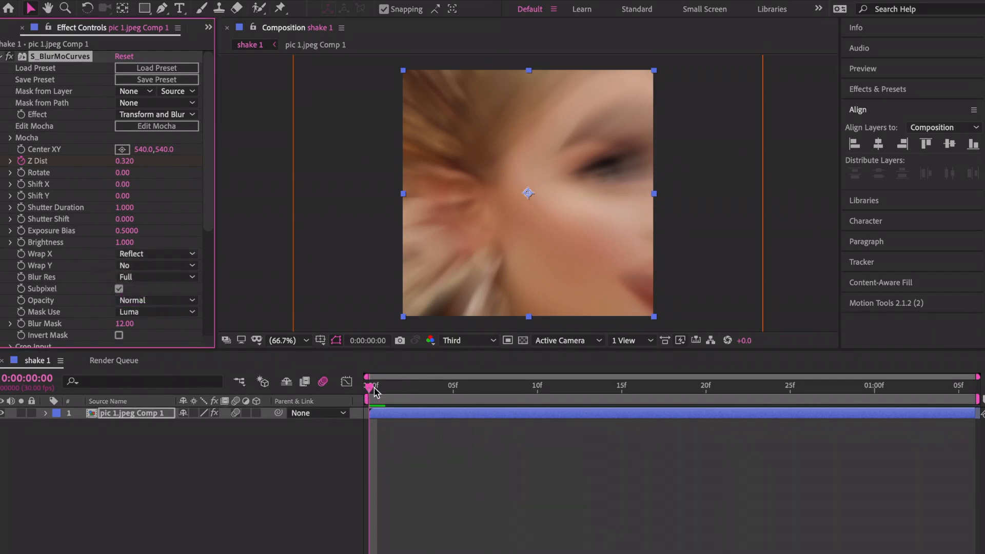
pyautogui.click(359, 396)
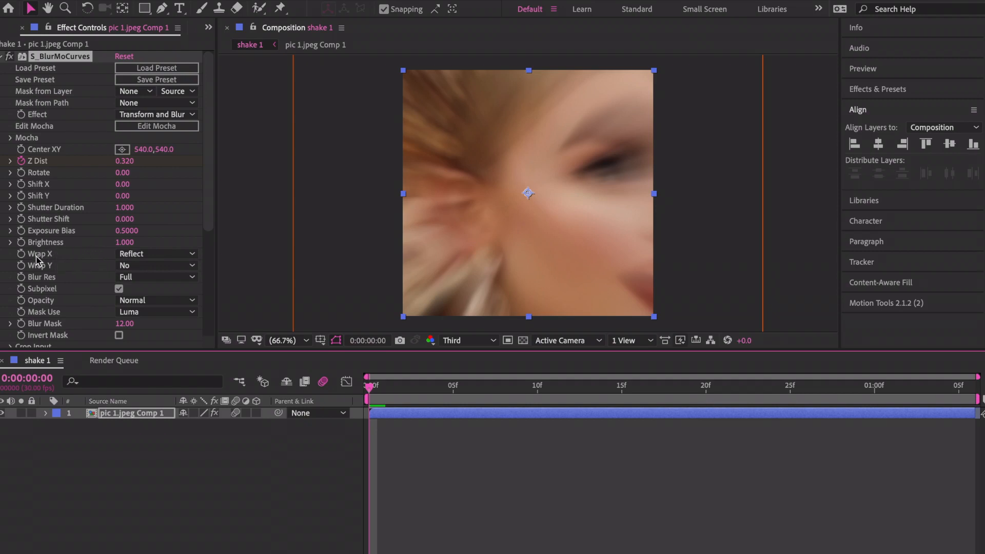
# Keyframe Shift X at -100 on frame 0 and 80 on frame 5.
pyautogui.click(21, 184)
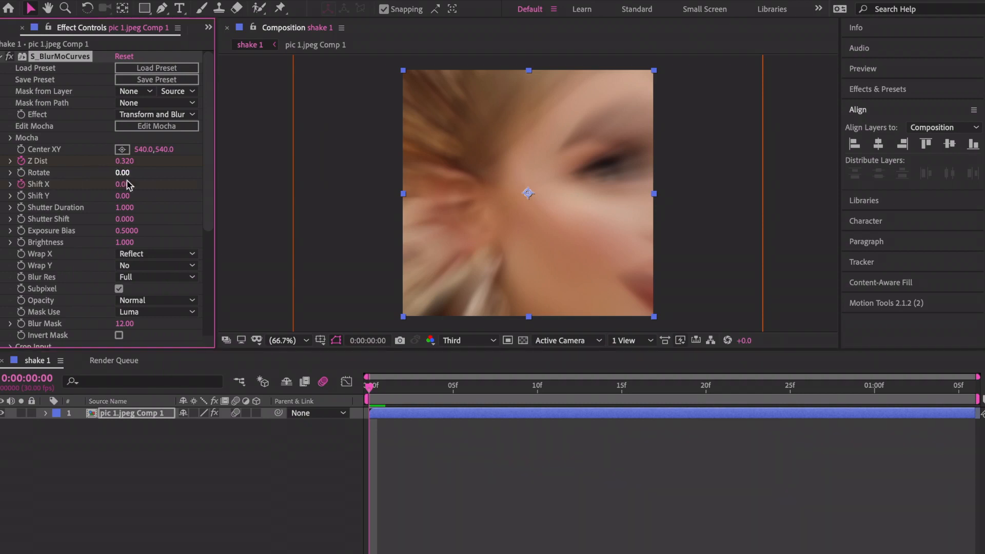
pyautogui.moveTo(124, 184); pyautogui.dragTo(114, 184)
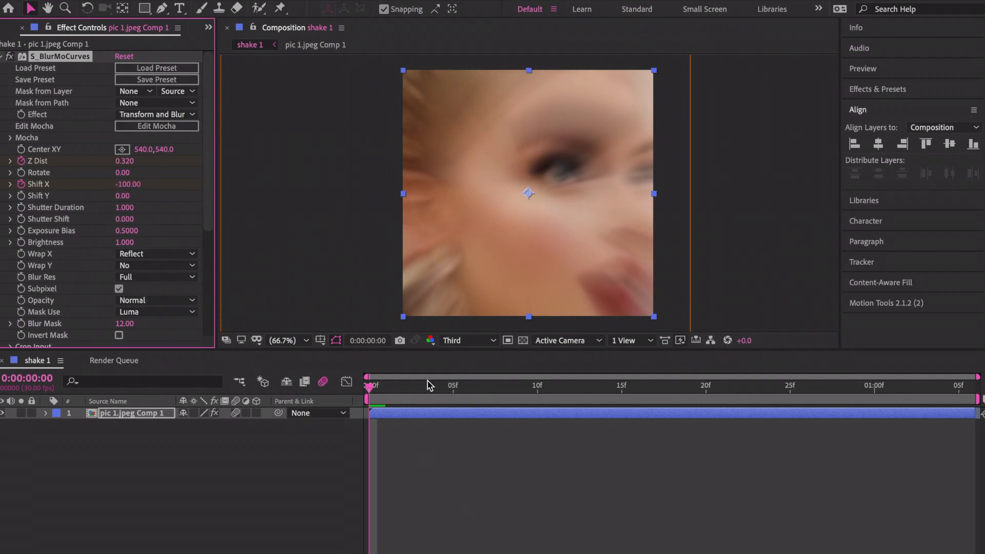
pyautogui.moveTo(426, 382); pyautogui.dragTo(453, 385)
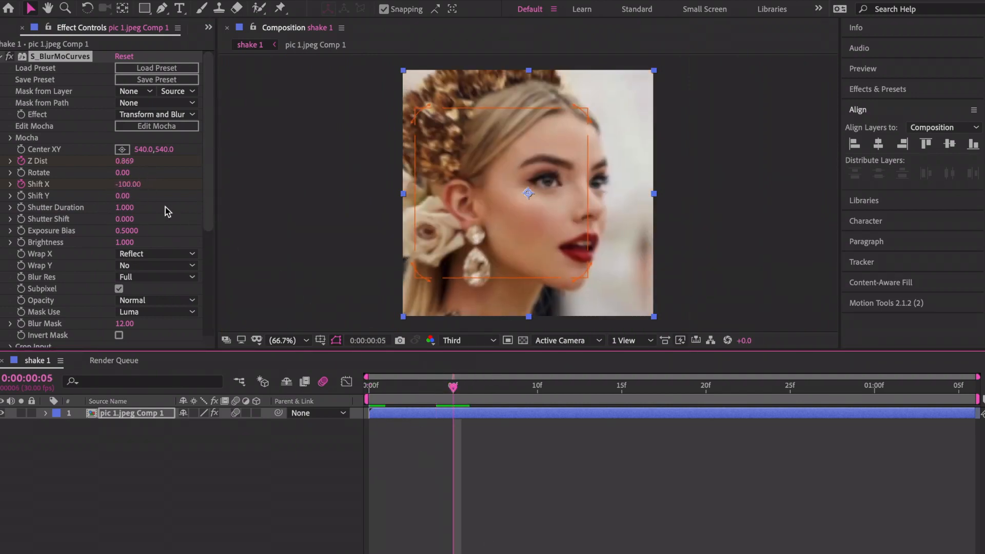
pyautogui.click(127, 184)
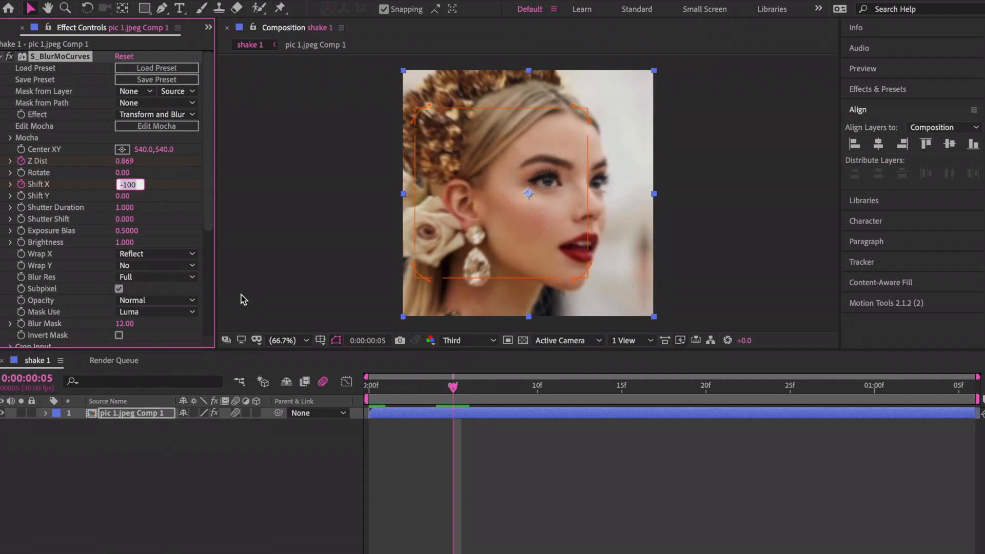
pyautogui.write('80')
pyautogui.press('Return')
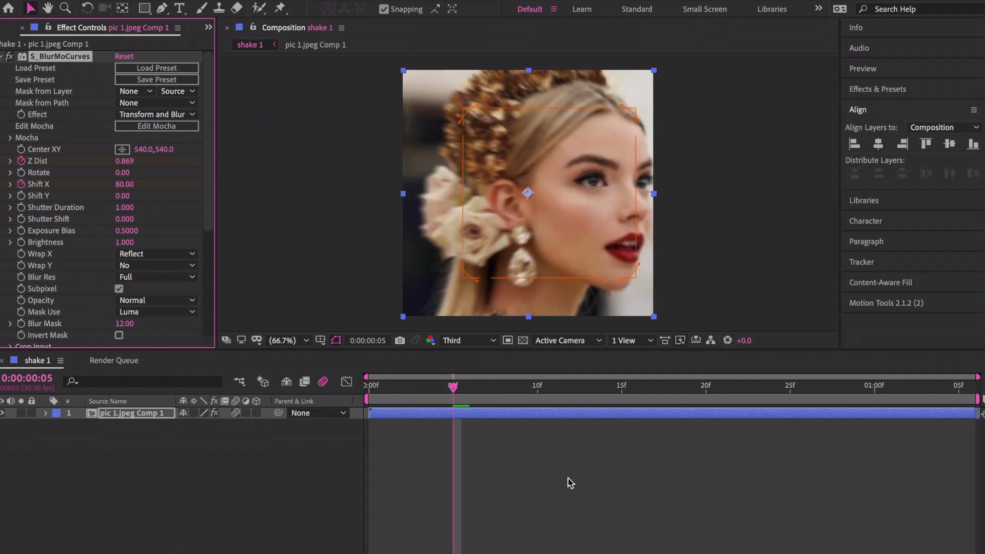
# Set Shift X to 0 at frame 19, save, and return to the comp start.
pyautogui.click(689, 387)
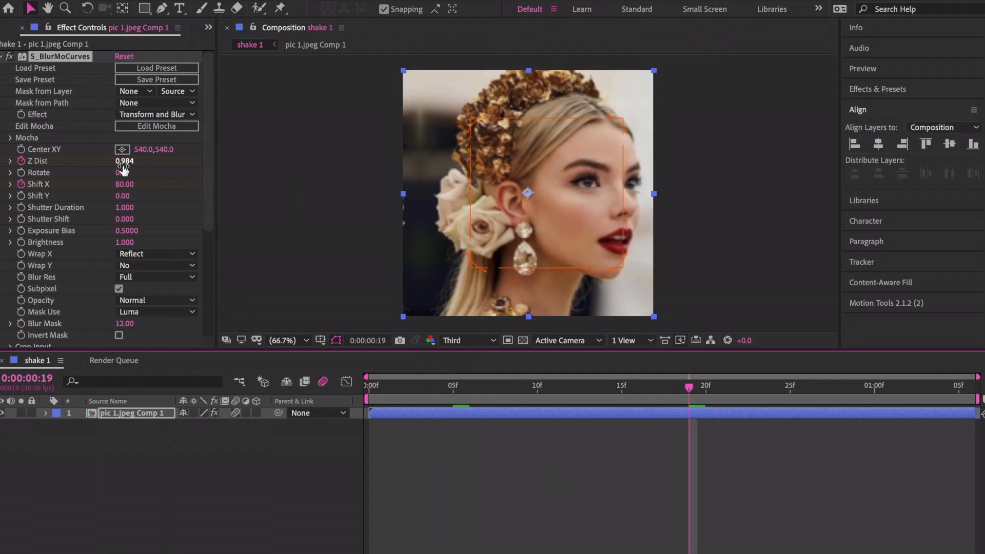
pyautogui.click(128, 186)
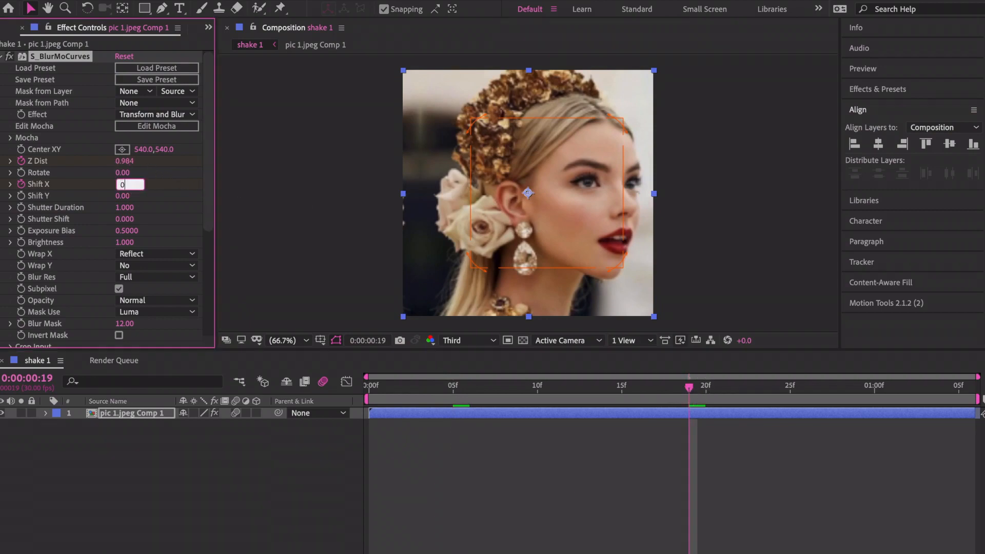
pyautogui.write('0')
pyautogui.press('Return')
pyautogui.hotkey('ctrl', 's')
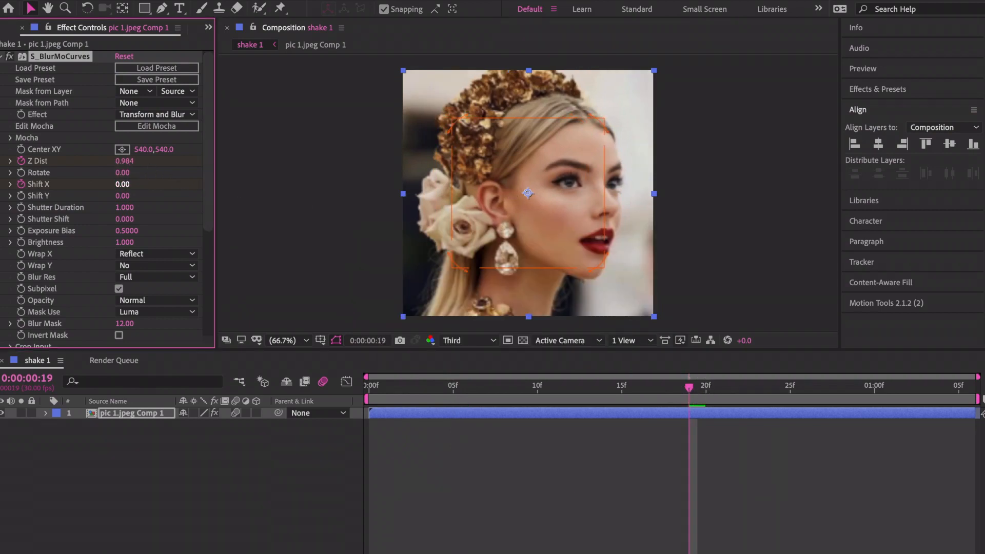
pyautogui.press('Home')
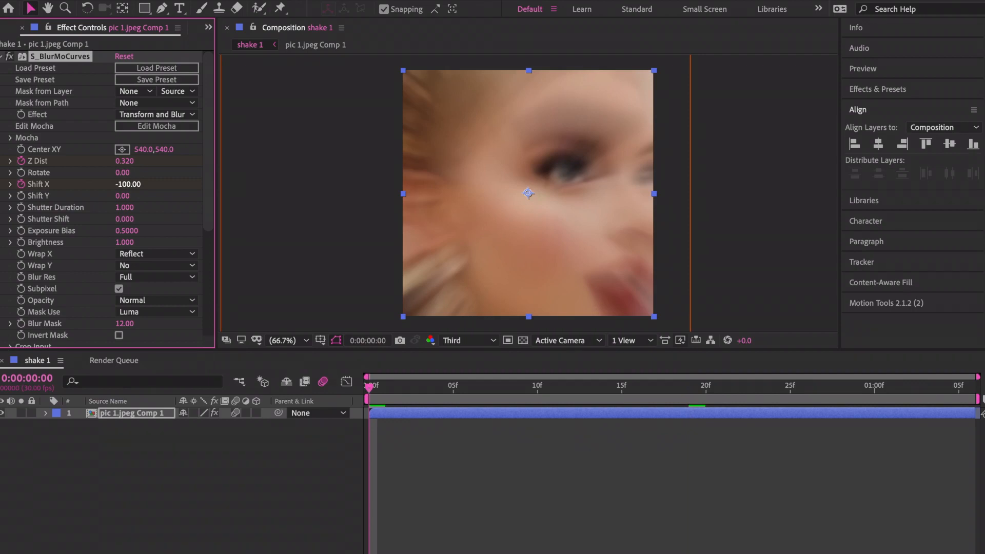
# Reveal the keyframes and drag the final Shift X keyframe earlier, near 17f, then preview.
pyautogui.press('space')
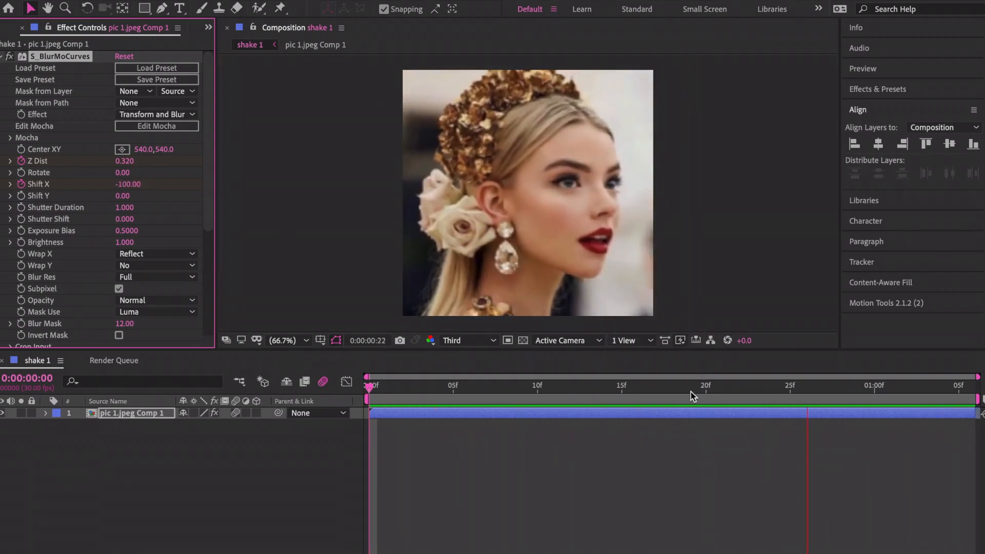
pyautogui.click(689, 393)
pyautogui.press('u')
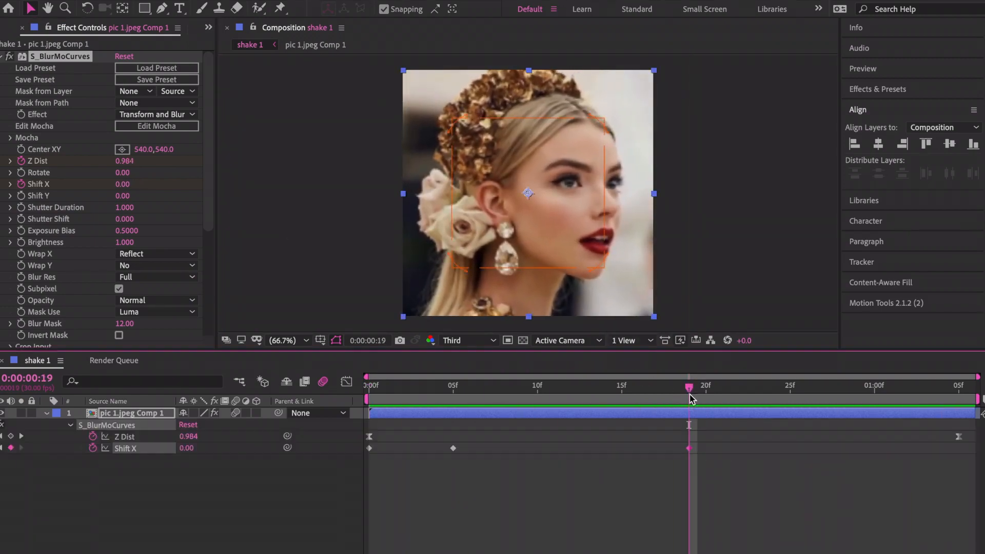
pyautogui.click(690, 471)
pyautogui.moveTo(689, 448); pyautogui.dragTo(655, 456)
pyautogui.click(654, 390)
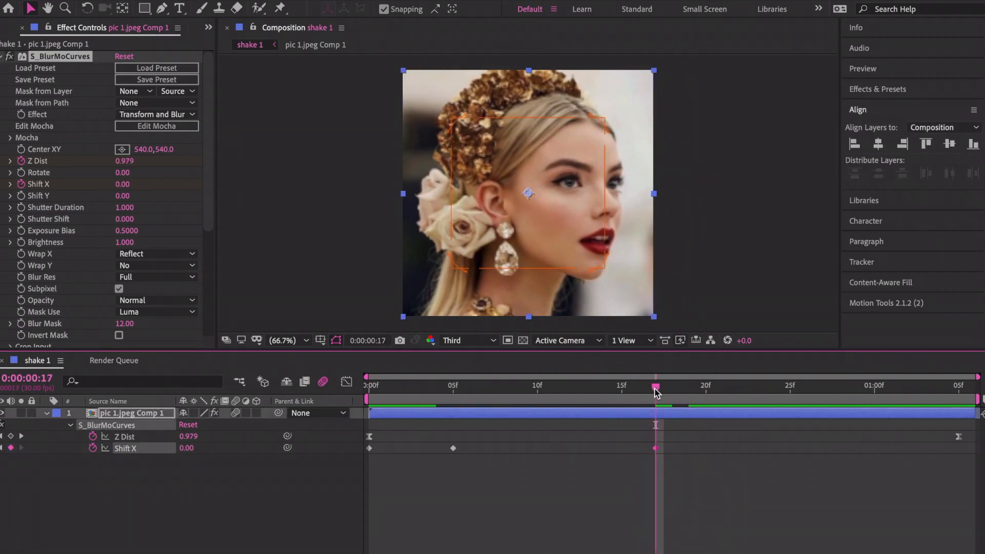
pyautogui.press('space')
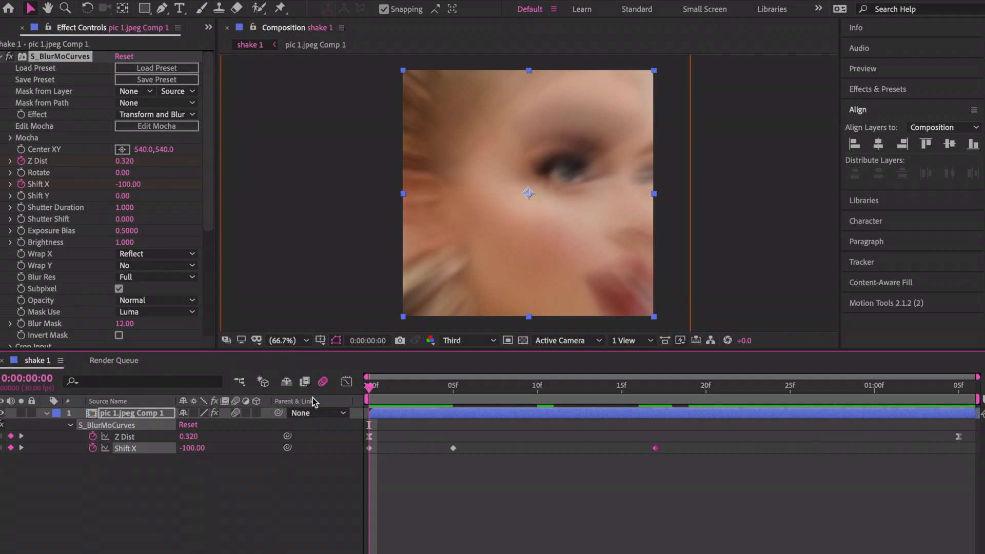
# Move the last Shift X keyframe to frame 13 and preview the retimed shake.
pyautogui.moveTo(369, 386)
pyautogui.mouseDown()
pyautogui.moveTo(455, 387)
pyautogui.moveTo(370, 386)
pyautogui.mouseUp()
pyautogui.press('space')
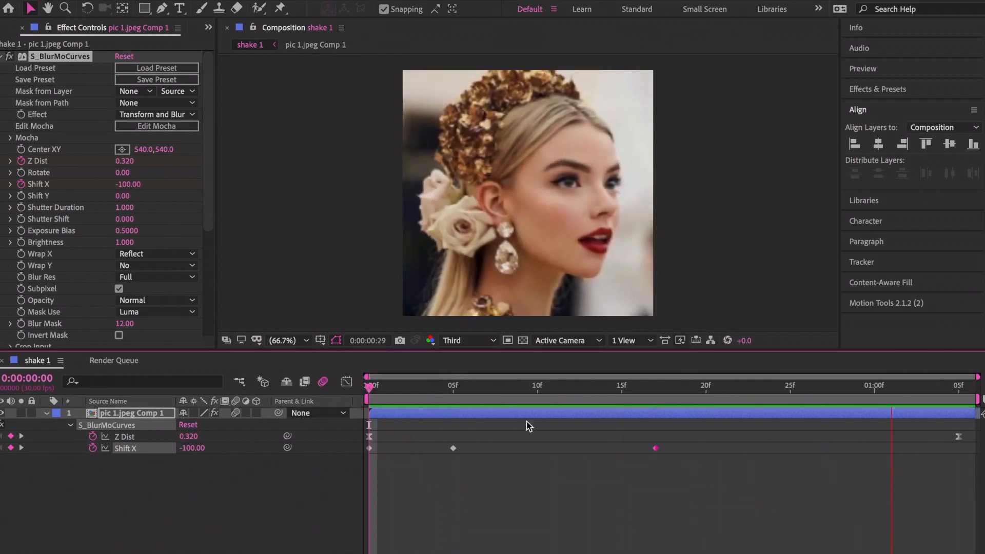
pyautogui.moveTo(539, 387); pyautogui.dragTo(589, 392)
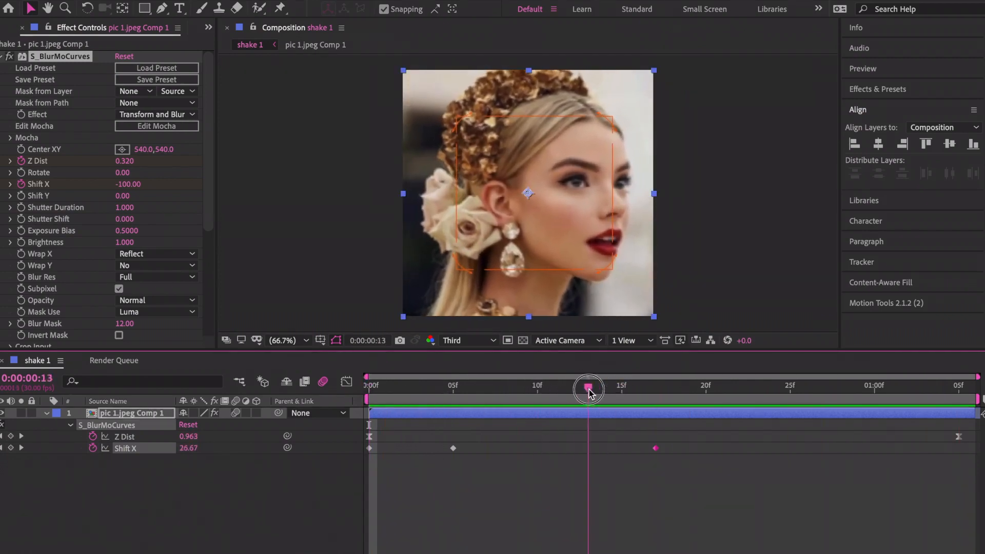
pyautogui.moveTo(657, 450); pyautogui.dragTo(589, 451)
pyautogui.click(488, 389)
pyautogui.press('space')
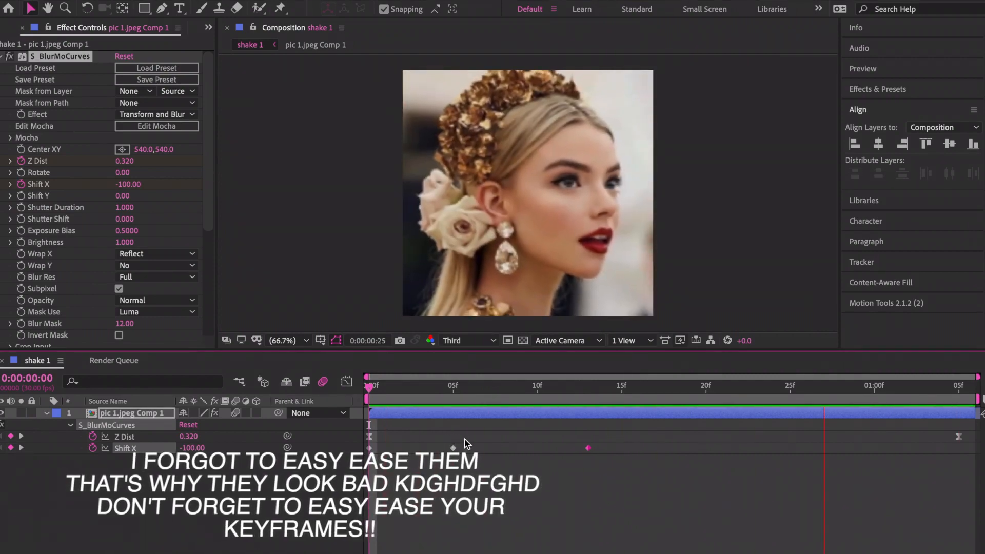
# Try Shift X at 120 on frame 0 and -80 on frame 5.
pyautogui.click(370, 389)
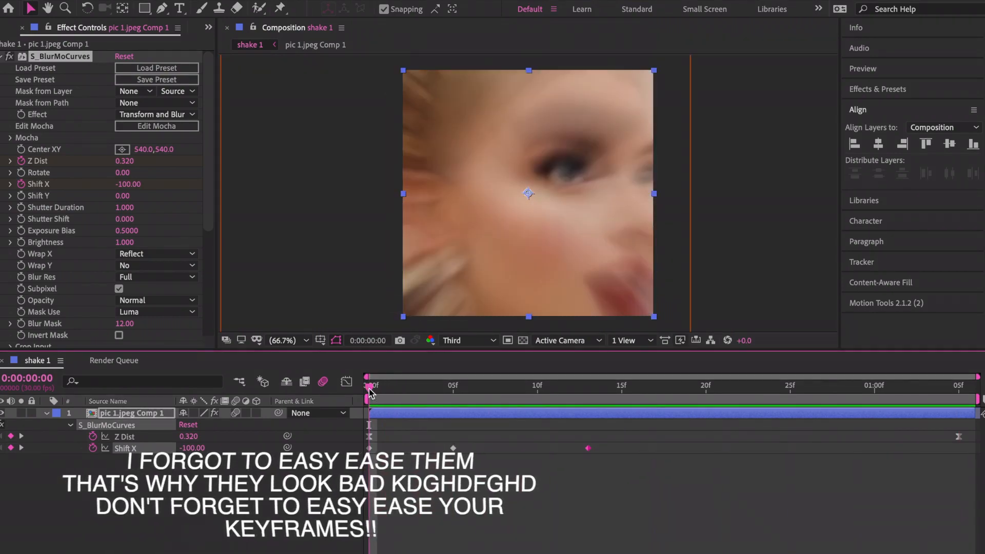
pyautogui.click(527, 534)
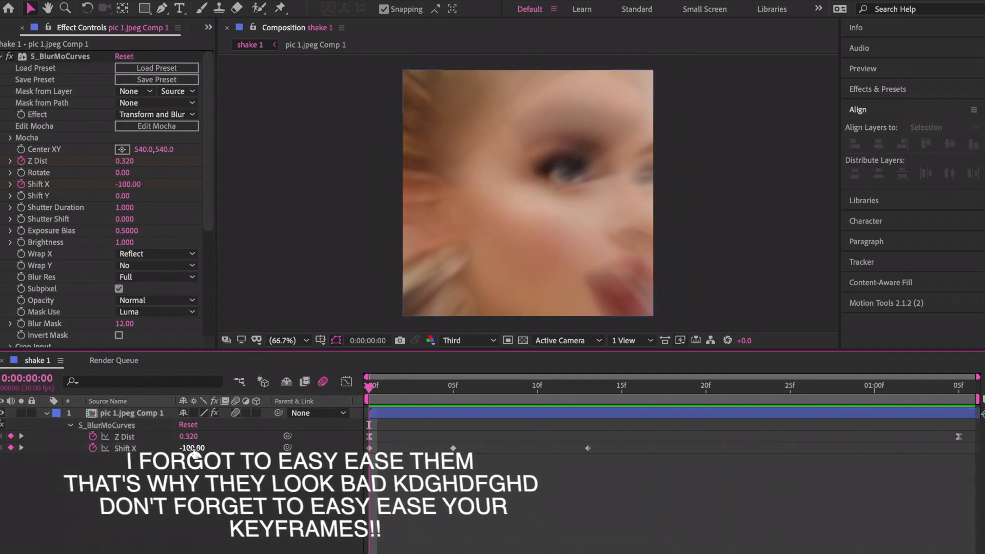
pyautogui.click(135, 185)
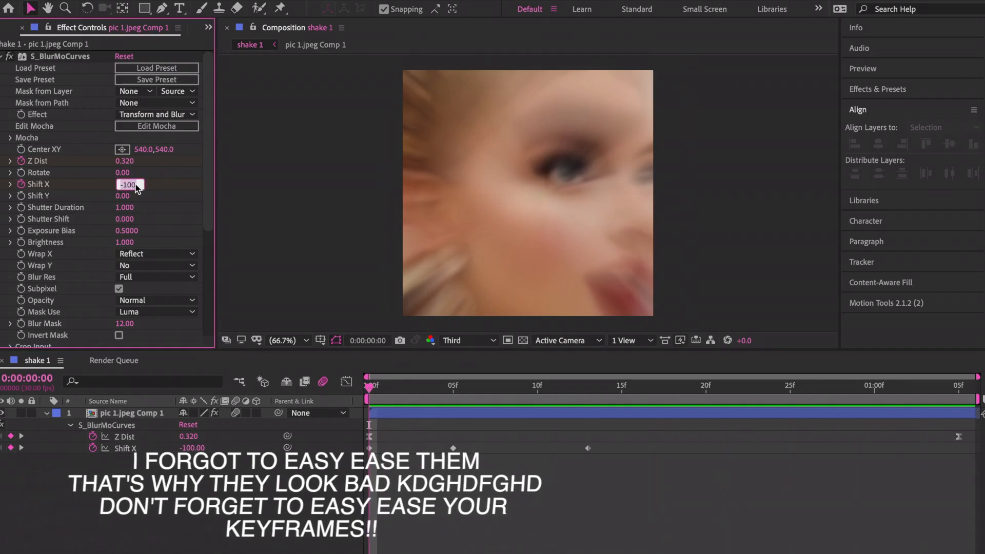
pyautogui.write('12')
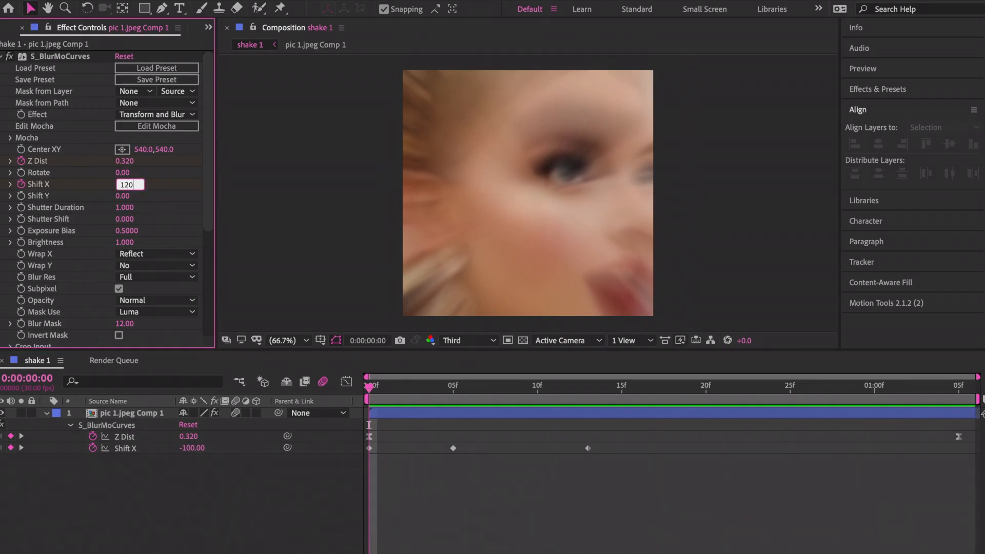
pyautogui.press('Return')
pyautogui.click(468, 388)
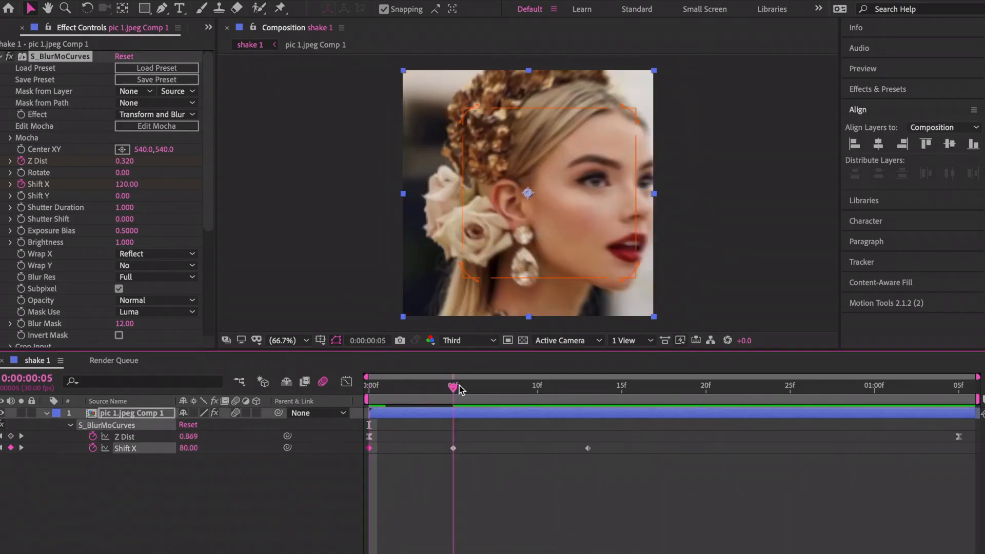
pyautogui.click(124, 185)
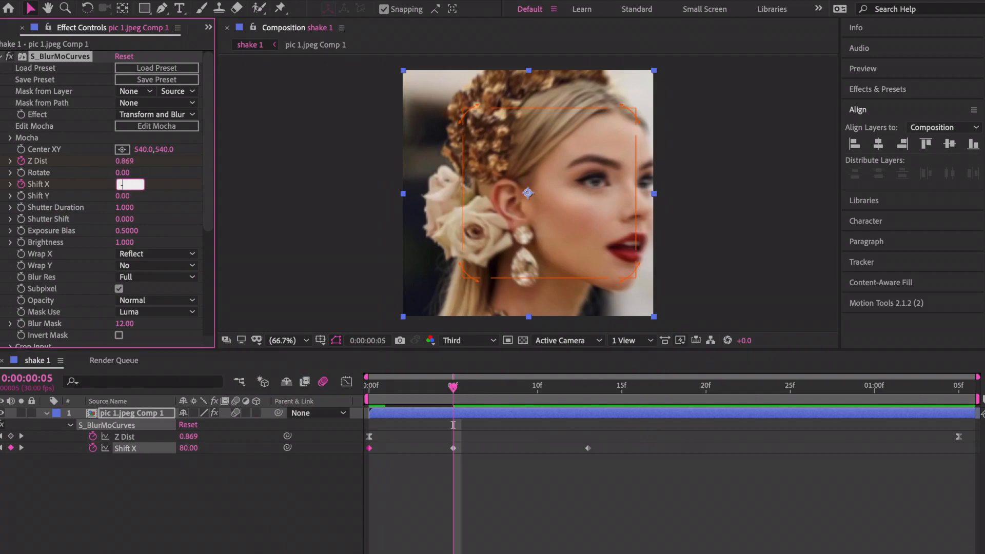
pyautogui.write('-80')
pyautogui.press('Return')
# Preview the new shake, then reset Shift X to 0 and turn off its stopwatch.
pyautogui.moveTo(383, 389); pyautogui.dragTo(344, 396)
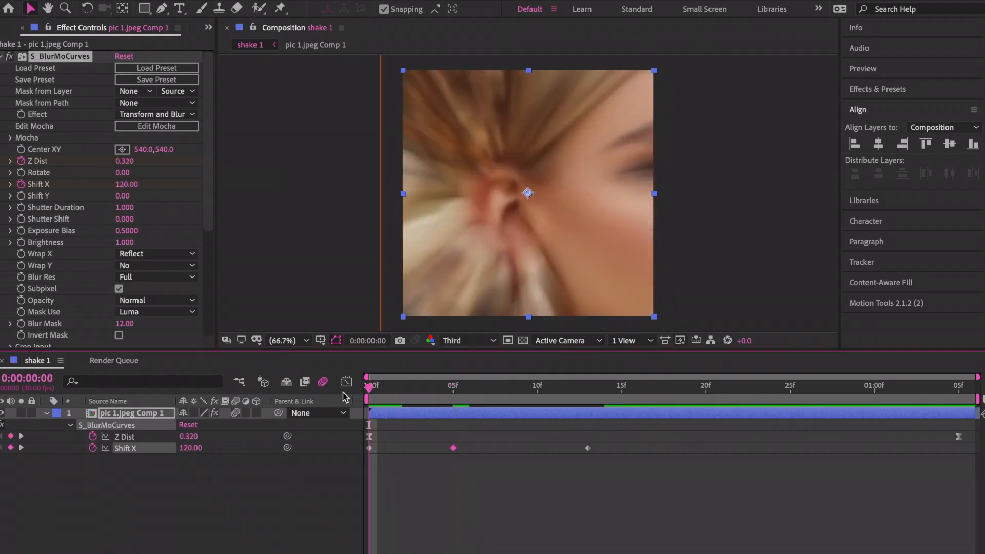
pyautogui.press('space')
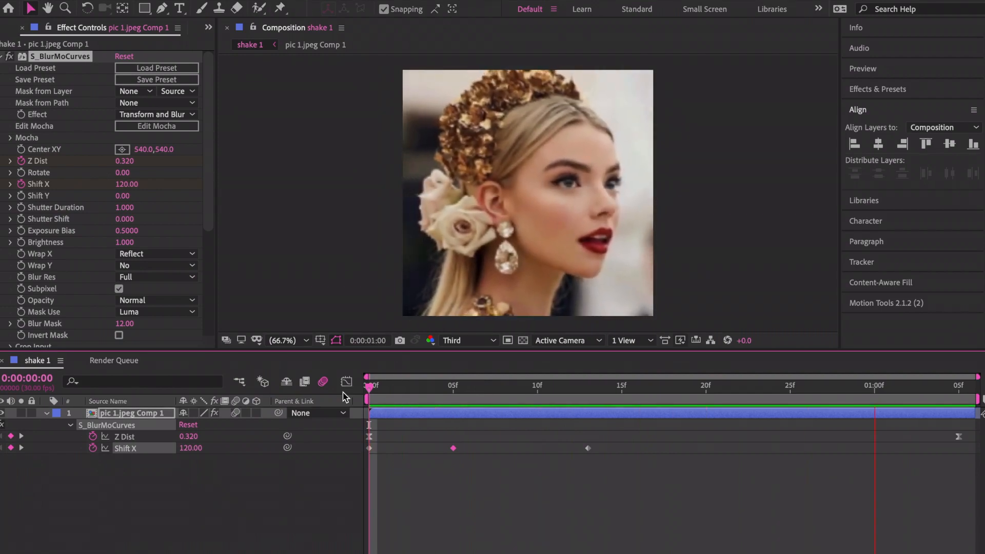
pyautogui.press('space')
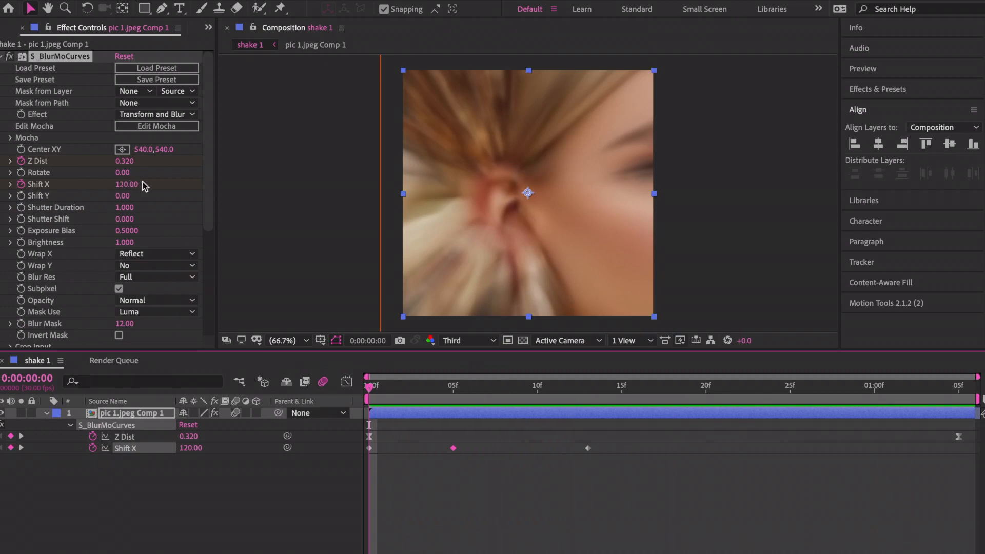
pyautogui.click(124, 183)
pyautogui.write('0')
pyautogui.press('Return')
pyautogui.click(21, 184)
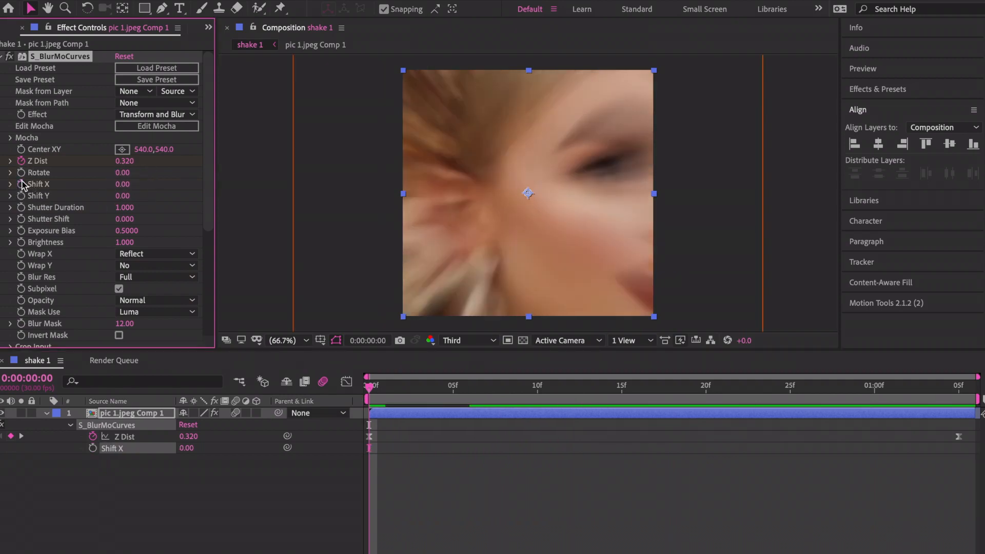
# Set Wrap Y to Reflect and keyframe Shift Y at 120 on frame 0.
pyautogui.click(383, 395)
pyautogui.click(425, 463)
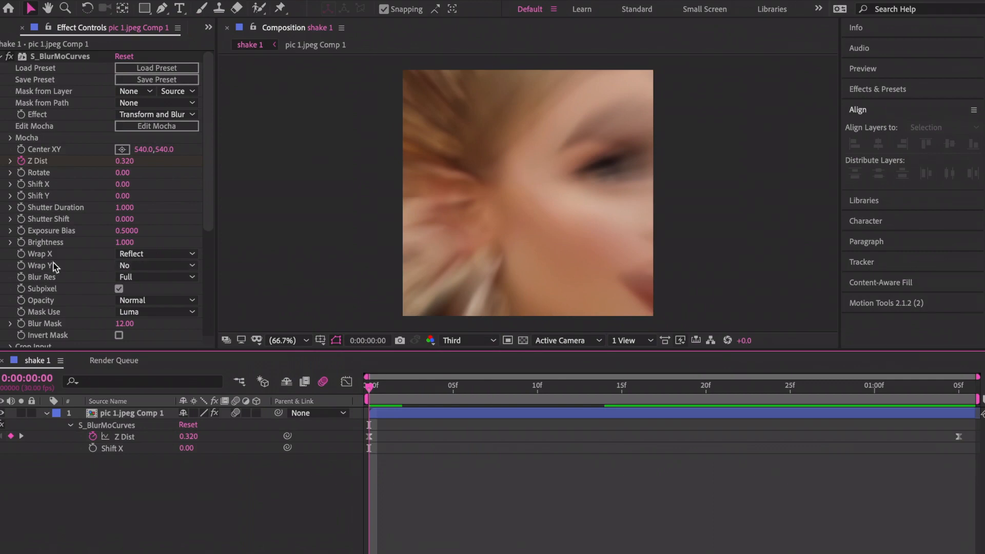
pyautogui.click(117, 265)
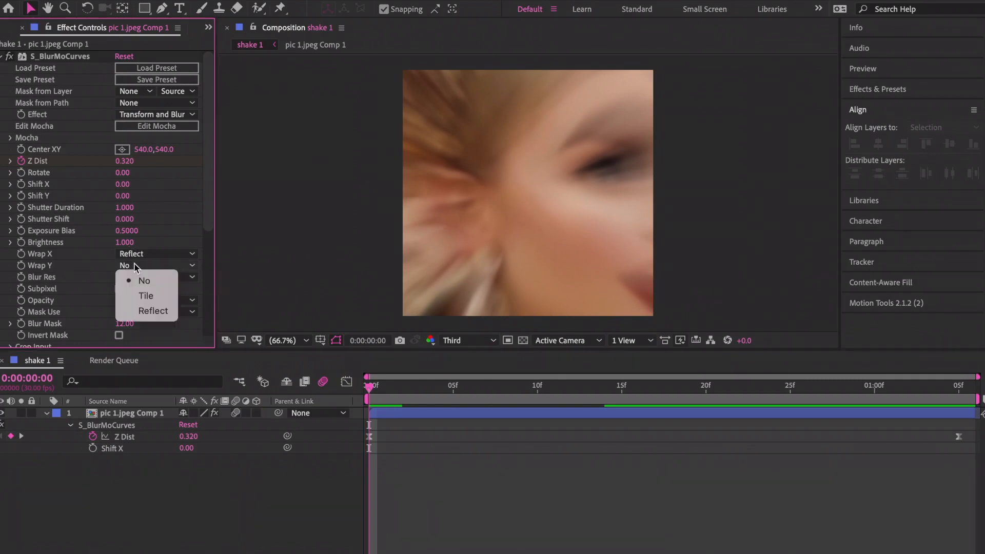
pyautogui.click(154, 311)
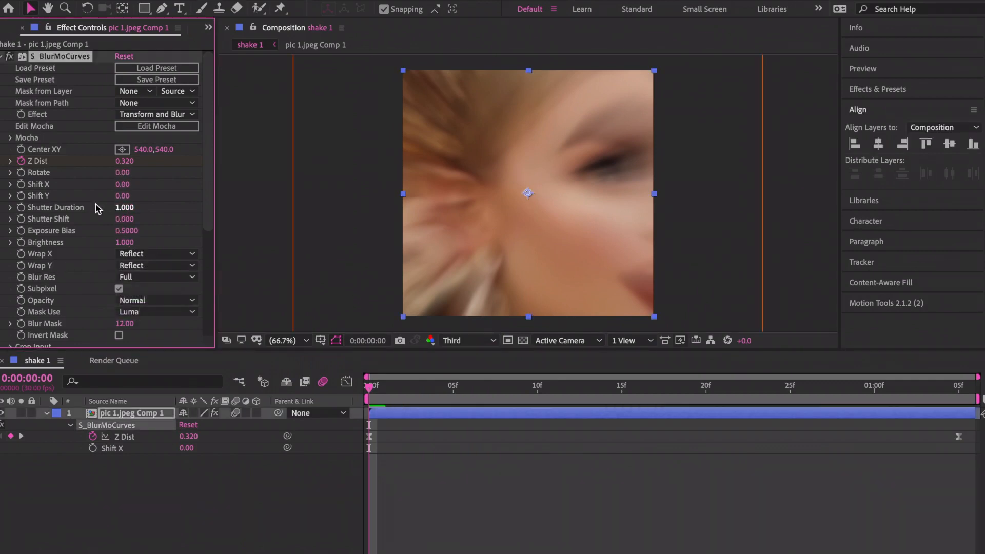
pyautogui.click(21, 195)
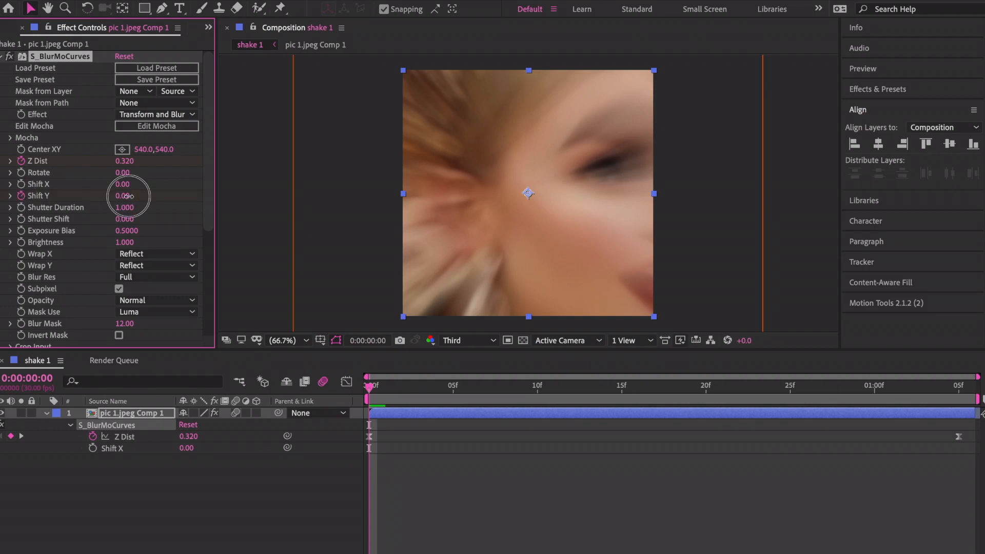
pyautogui.moveTo(126, 196)
pyautogui.mouseDown()
pyautogui.moveTo(113, 194)
pyautogui.moveTo(138, 198)
pyautogui.mouseUp()
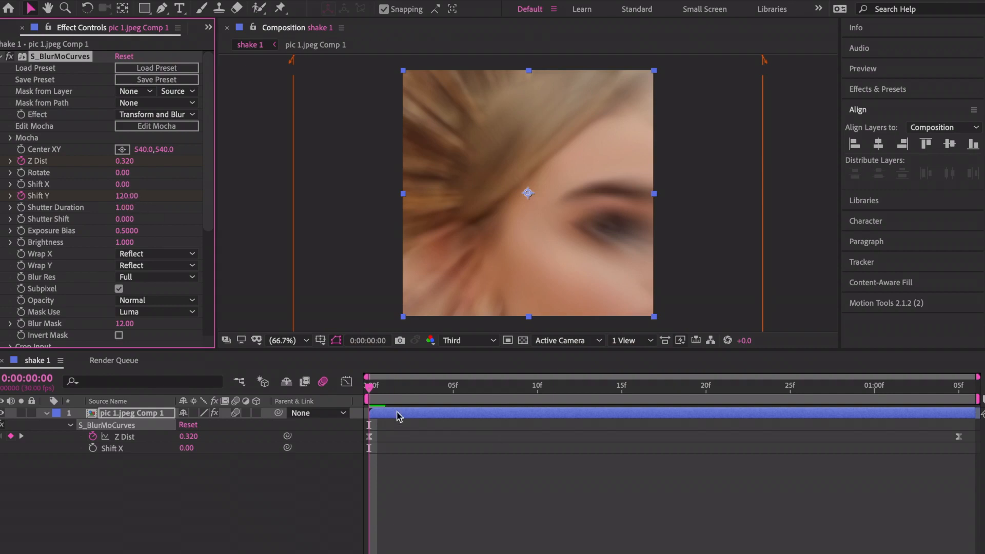
# Add Shift Y keyframes of -100 at frame 4 and 0 at frame 10.
pyautogui.moveTo(391, 385); pyautogui.dragTo(453, 386)
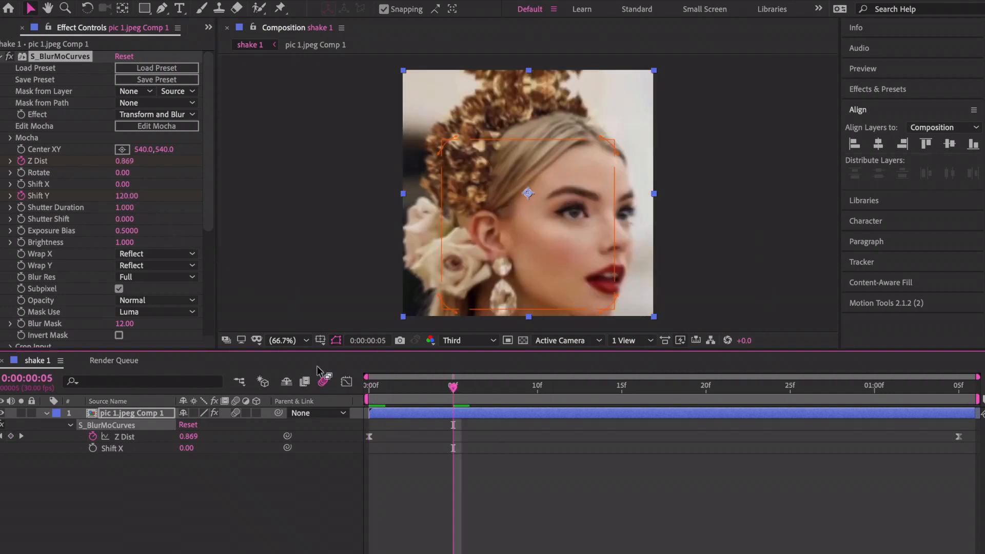
pyautogui.moveTo(446, 391); pyautogui.dragTo(438, 391)
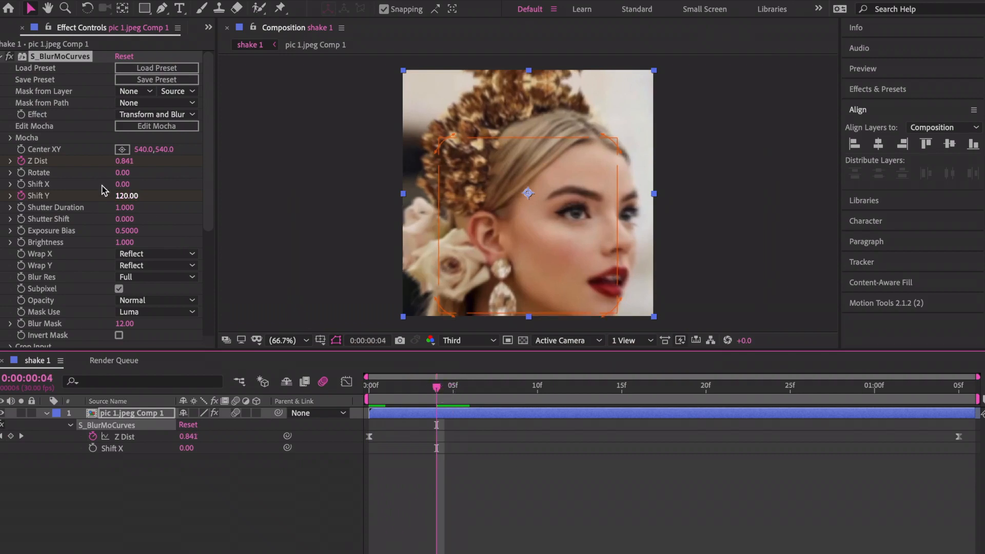
pyautogui.click(129, 196)
pyautogui.write('-')
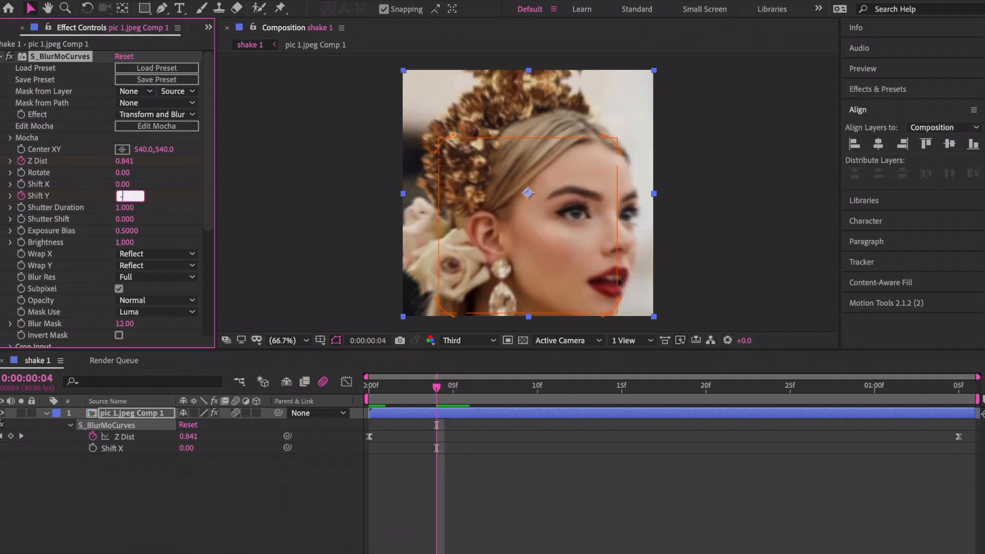
pyautogui.write('100')
pyautogui.press('Return')
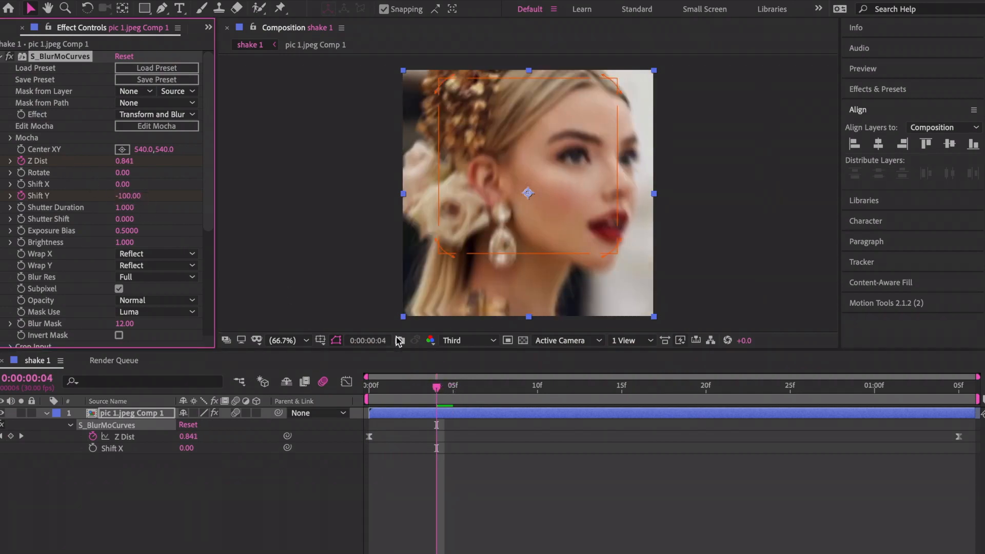
pyautogui.click(537, 387)
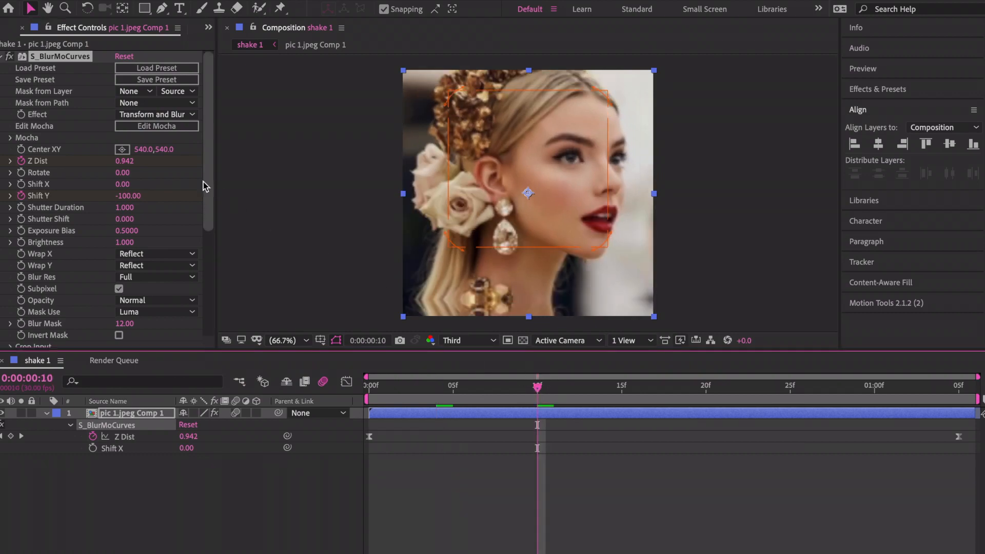
pyautogui.click(129, 196)
pyautogui.write('0')
pyautogui.press('Return')
# Save the project, ease the Shift Y keyframes with F9, and preview the animation.
pyautogui.hotkey('ctrl', 's')
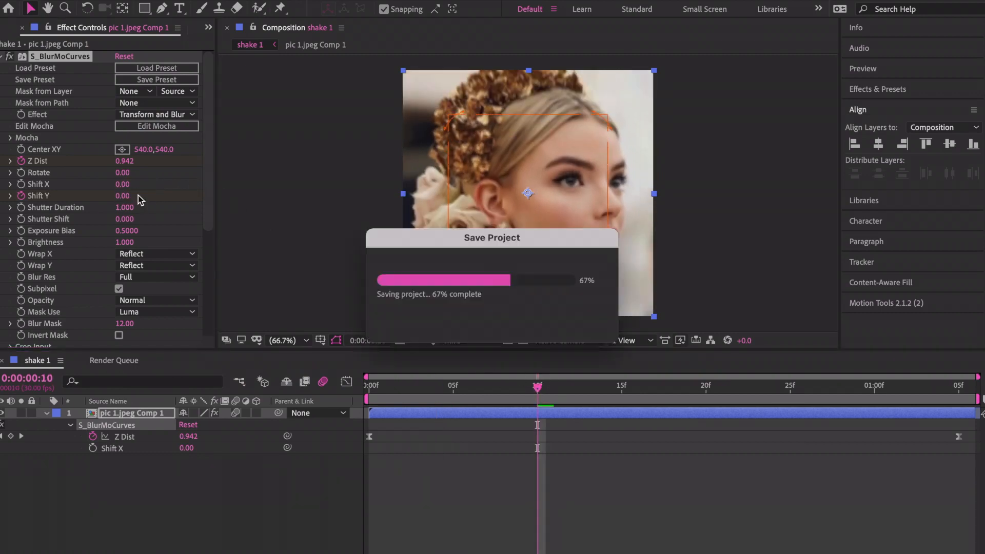
pyautogui.press('Home')
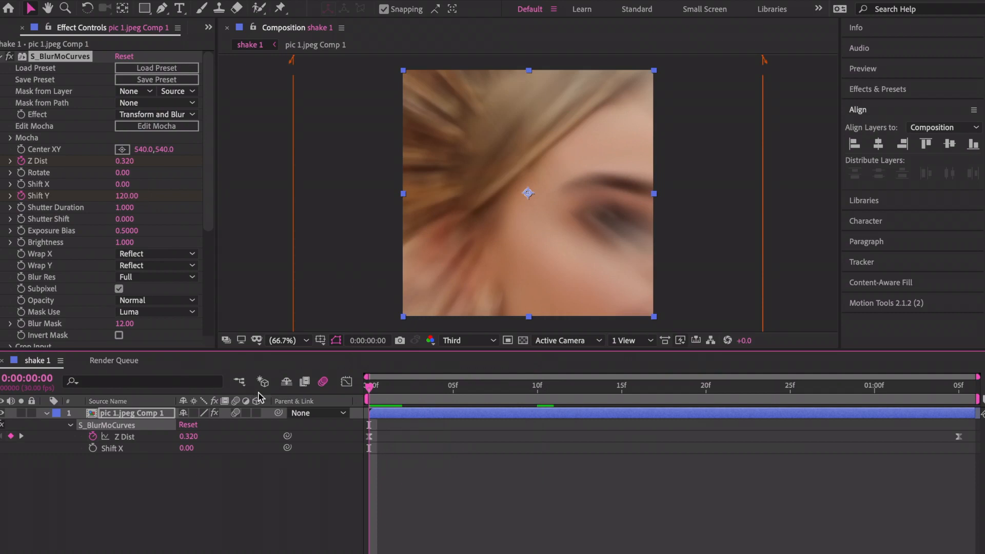
pyautogui.press('u')
pyautogui.press('u')
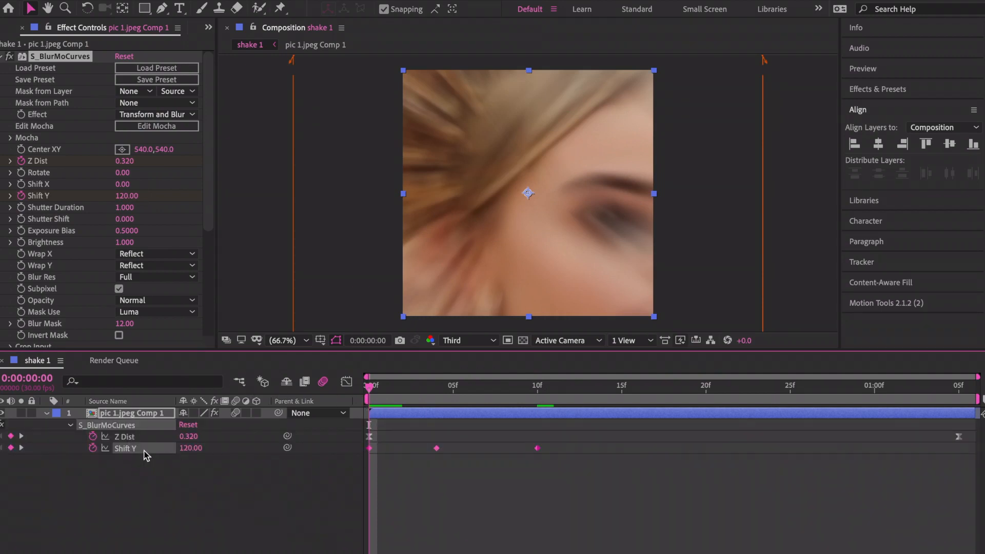
pyautogui.press('F9')
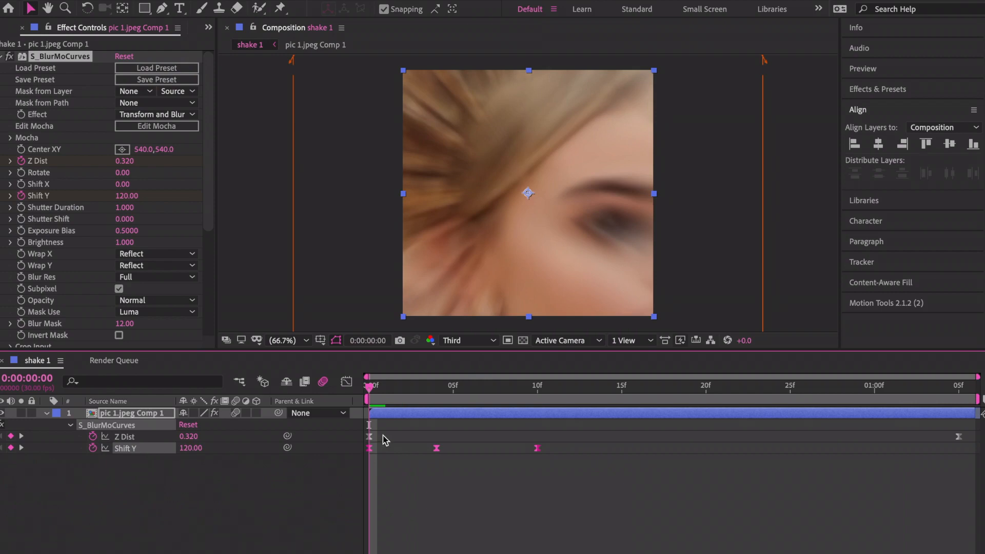
pyautogui.press('space')
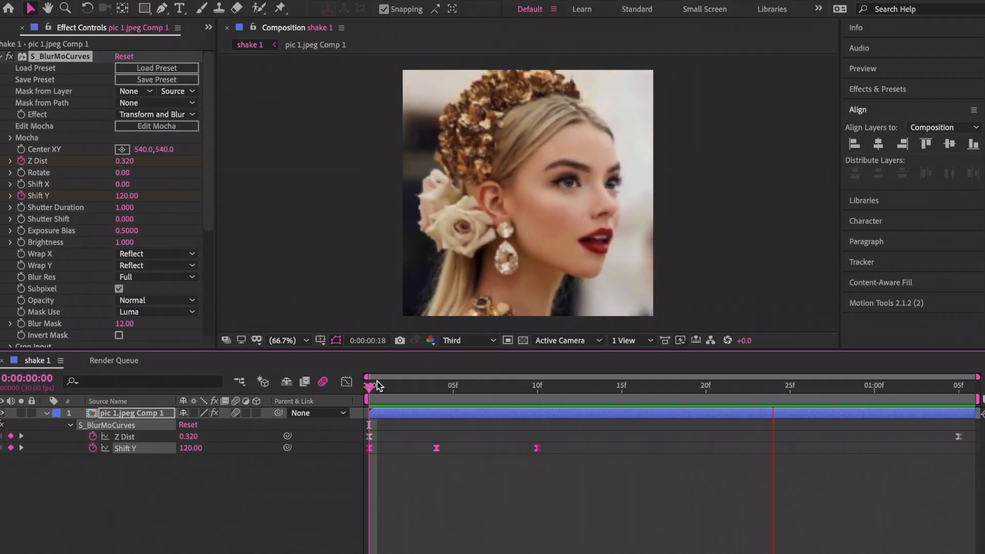
pyautogui.click(371, 386)
pyautogui.click(420, 514)
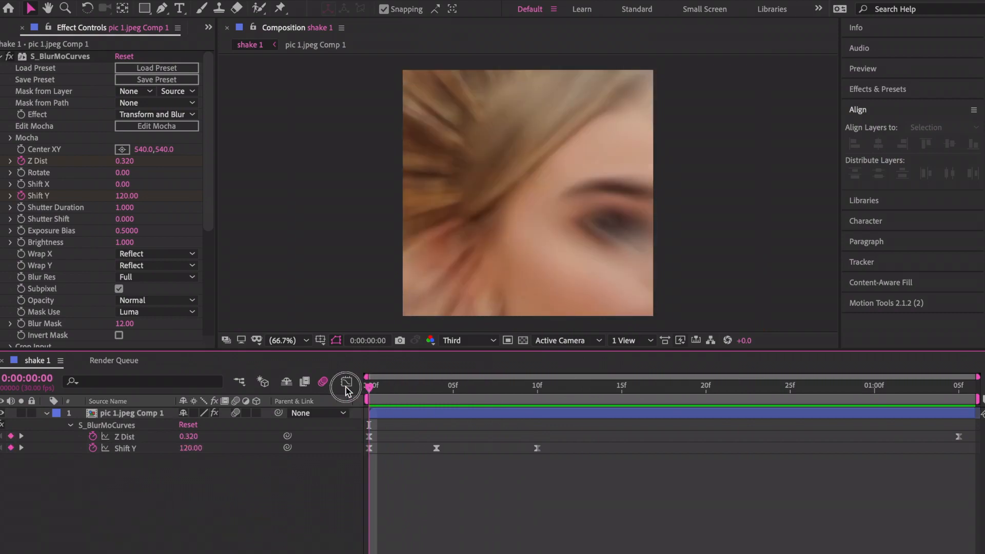
# Preview the shake, then change Shift Y to -120 on the first frame.
pyautogui.press('space')
pyautogui.click(436, 390)
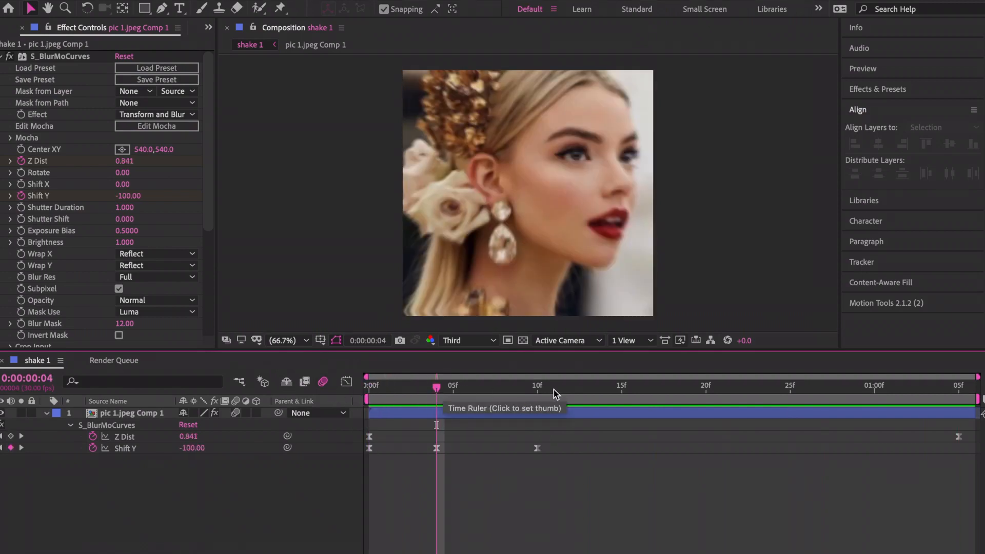
pyautogui.click(538, 391)
pyautogui.moveTo(538, 391); pyautogui.dragTo(366, 393)
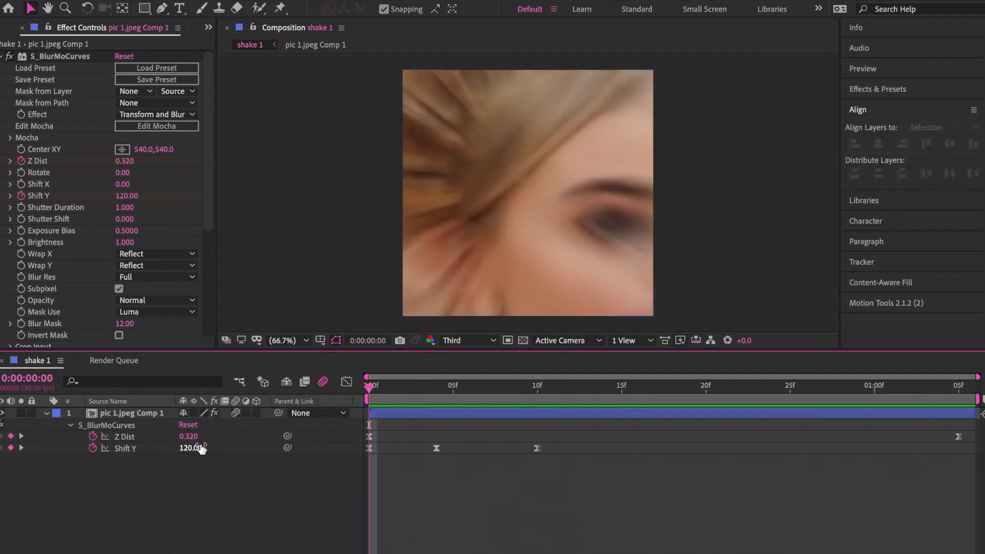
pyautogui.write('-120')
pyautogui.press('Return')
# Change Shift Y to 100 at frame 4 and preview from the start.
pyautogui.click(433, 392)
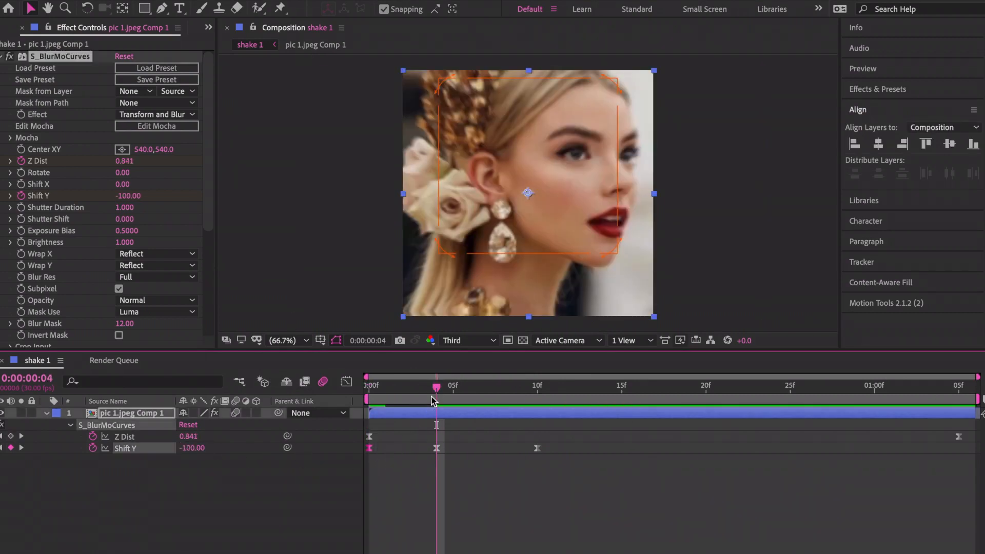
pyautogui.click(192, 448)
pyautogui.write('100')
pyautogui.press('Return')
pyautogui.press('Home')
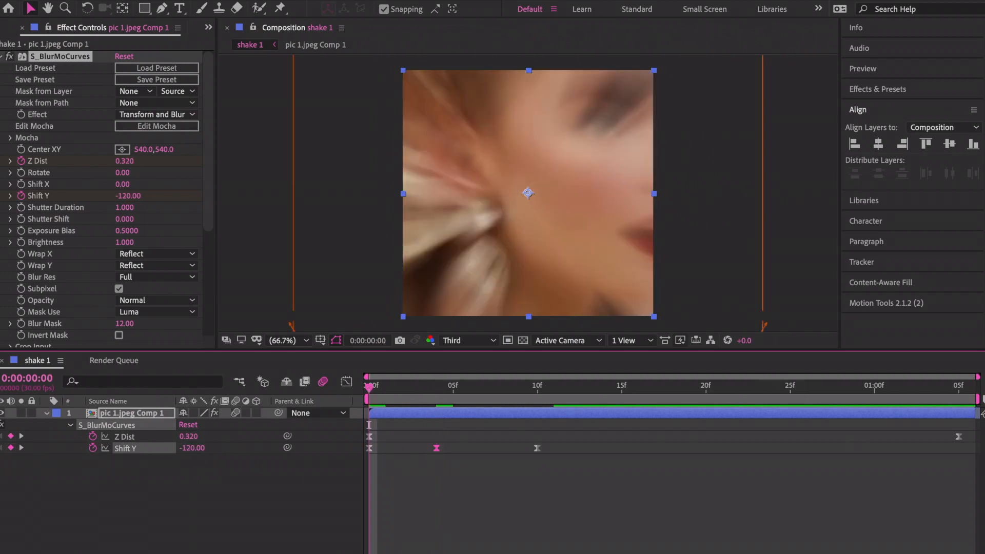
pyautogui.press('space')
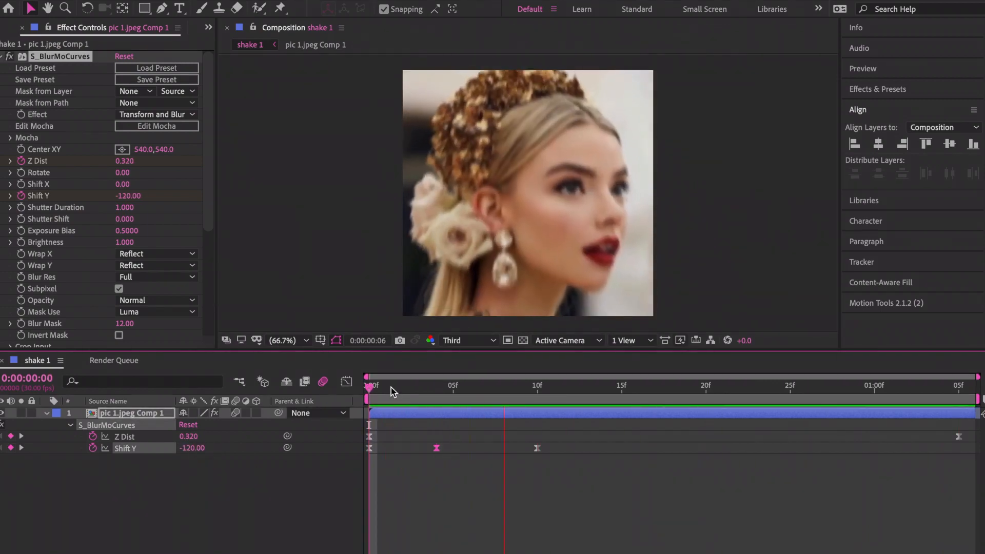
pyautogui.press('space')
# Recheck the Shift Y value at frame 4, preview again, and reselect the pic 1.jpeg Comp 1 layer.
pyautogui.click(436, 389)
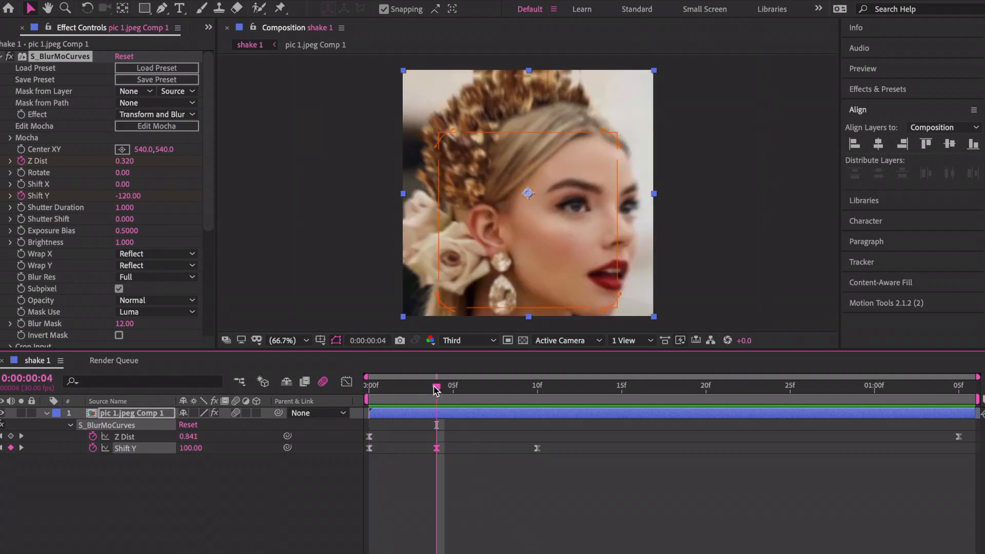
pyautogui.click(431, 532)
pyautogui.click(191, 448)
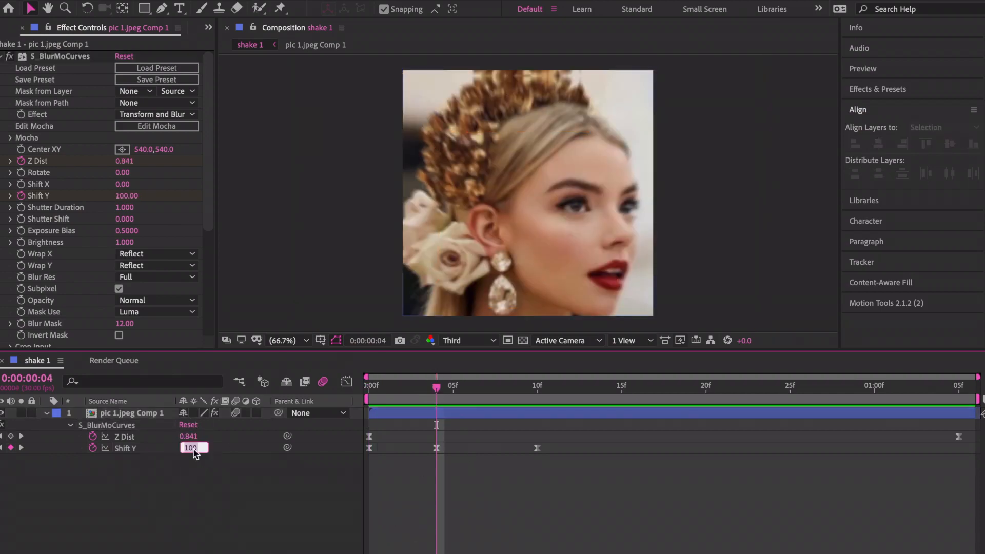
pyautogui.press('Return')
pyautogui.press('Home')
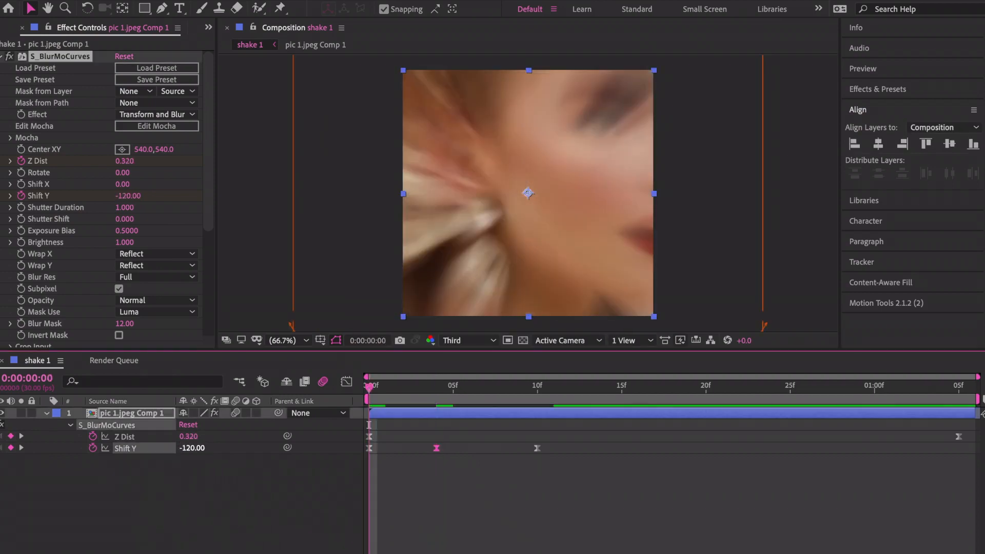
pyautogui.press('space')
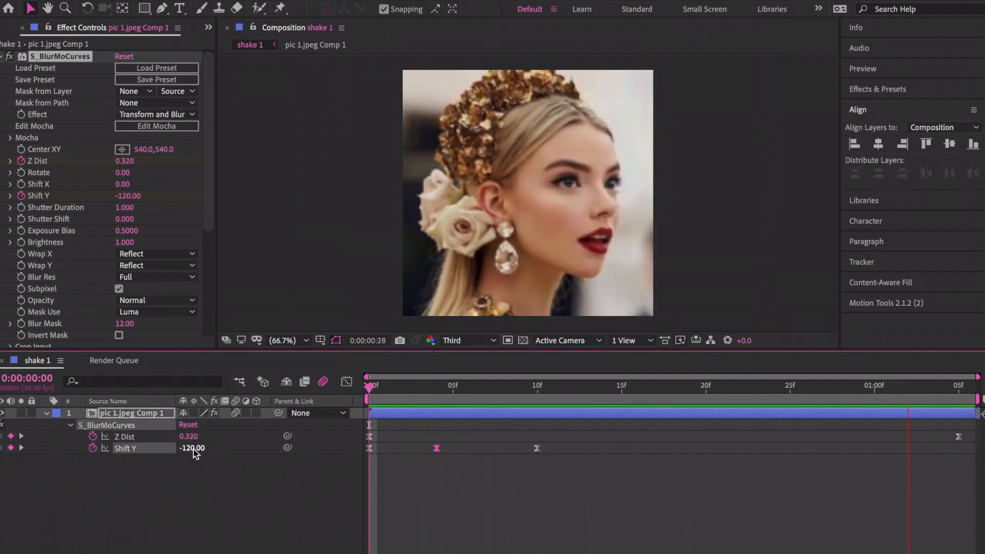
pyautogui.press('space')
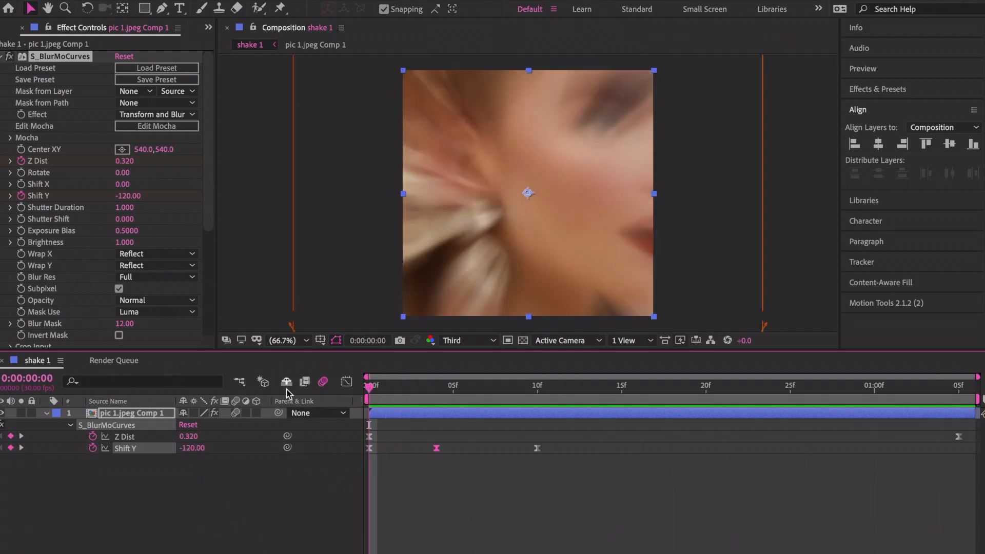
pyautogui.click(445, 490)
pyautogui.click(442, 414)
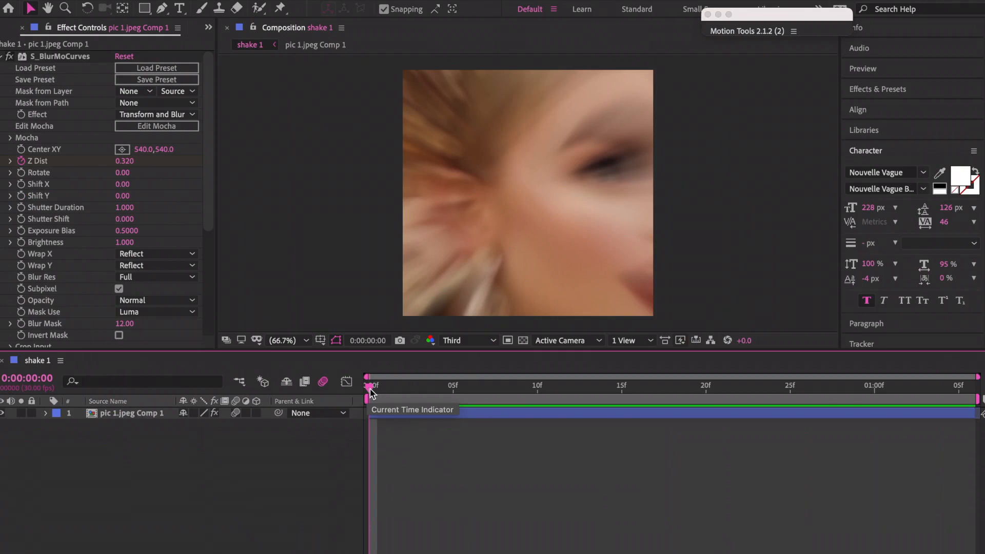
# Search Effects & Presets for 's_shake' and drag S_Shake onto the pic 1.jpeg Comp 1 layer.
pyautogui.click(398, 416)
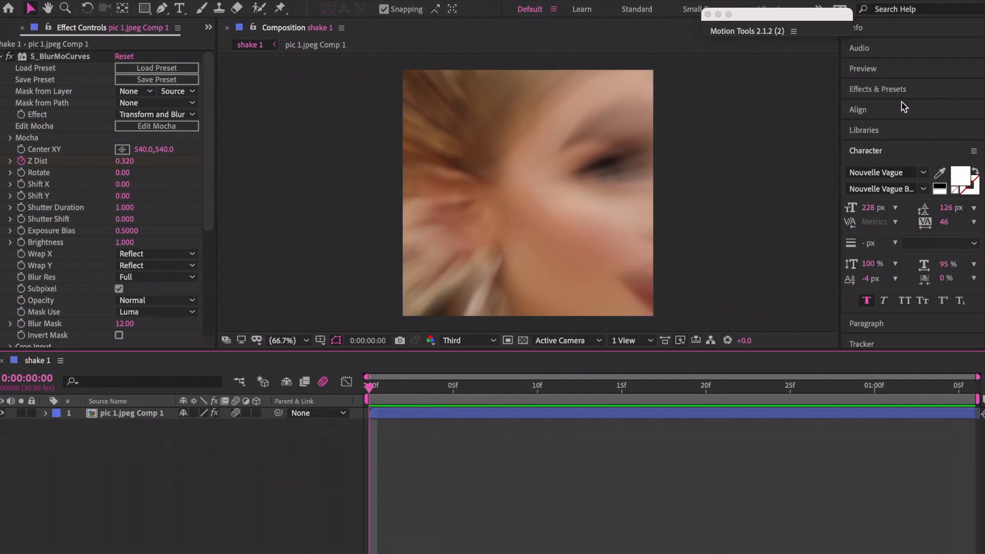
pyautogui.click(909, 88)
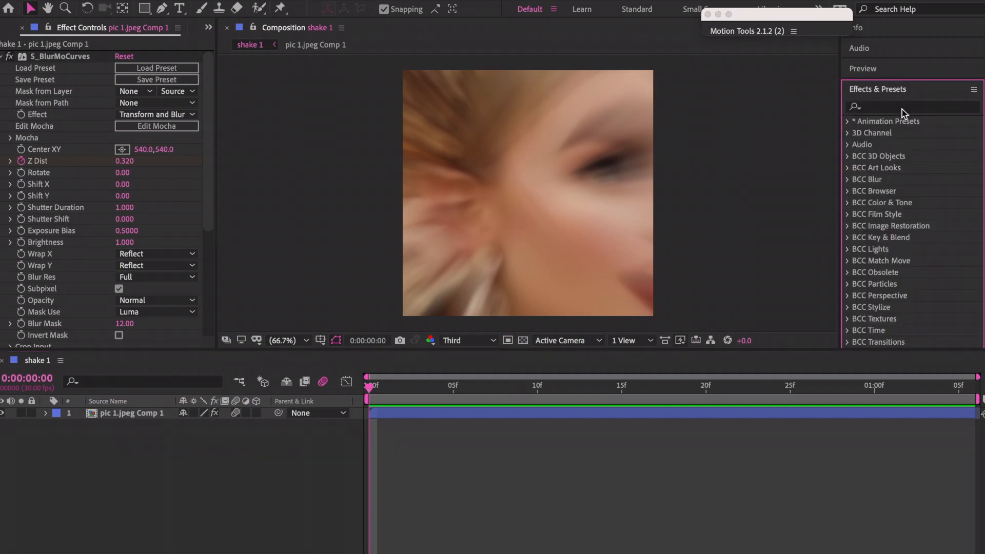
pyautogui.click(902, 108)
pyautogui.write('s_shake')
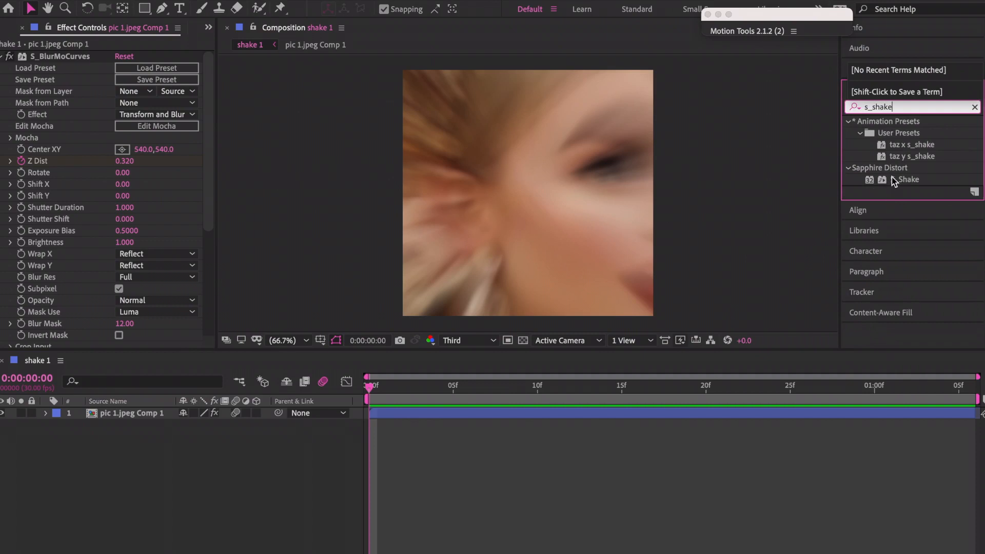
pyautogui.click(903, 180)
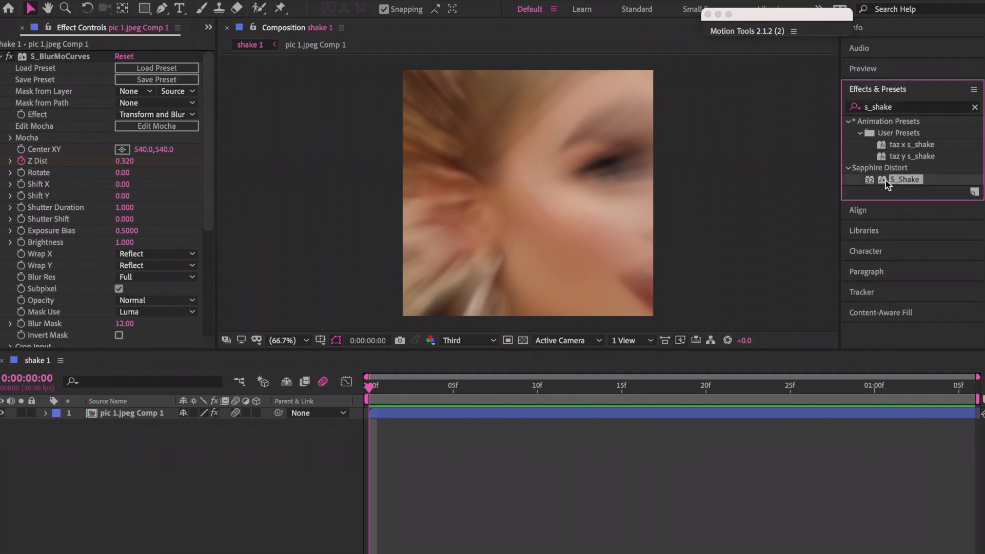
pyautogui.moveTo(898, 184); pyautogui.dragTo(592, 202)
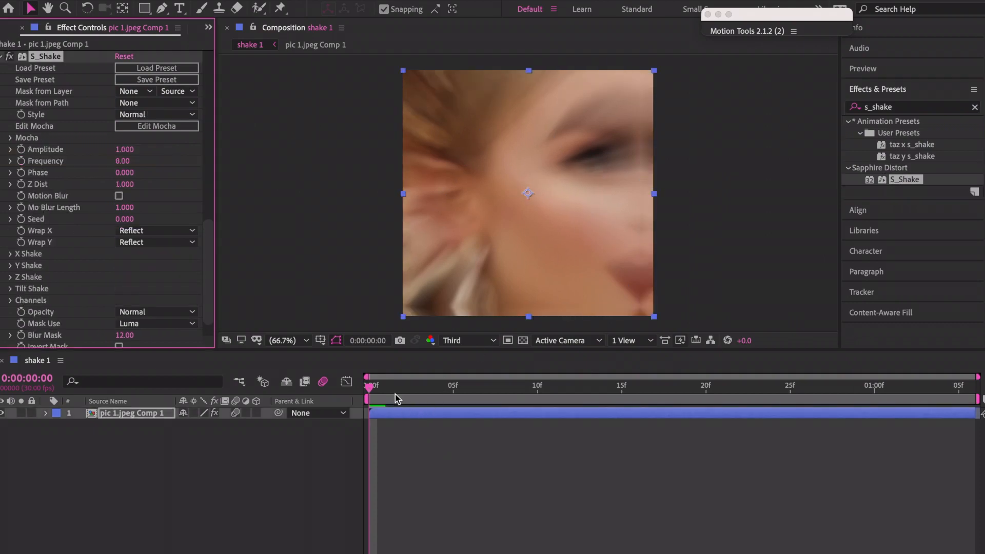
# Preview the shake from the first frame and inspect the Tilt Shake and Z Shake settings.
pyautogui.click(372, 395)
pyautogui.moveTo(372, 395); pyautogui.dragTo(368, 395)
pyautogui.scroll(-2, 46, 260)
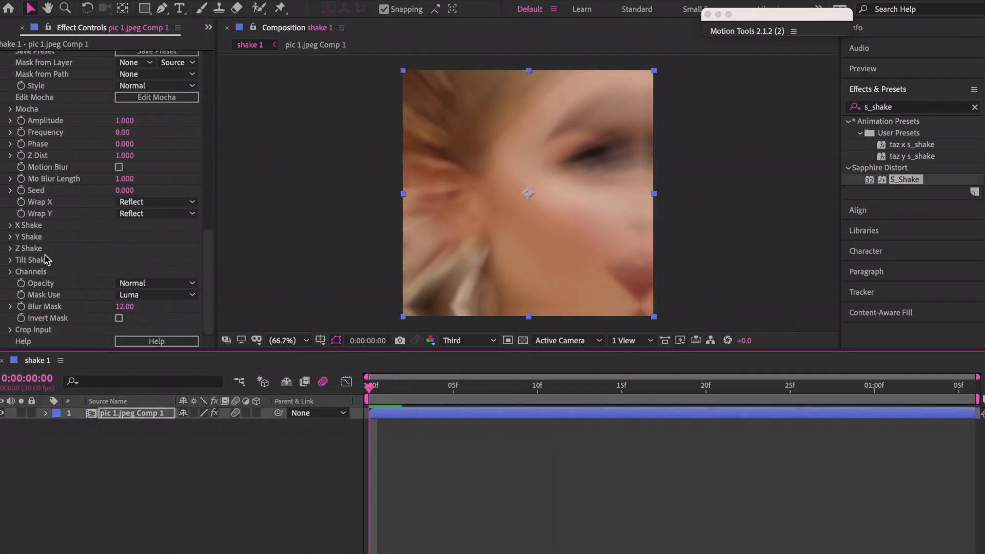
pyautogui.press('space')
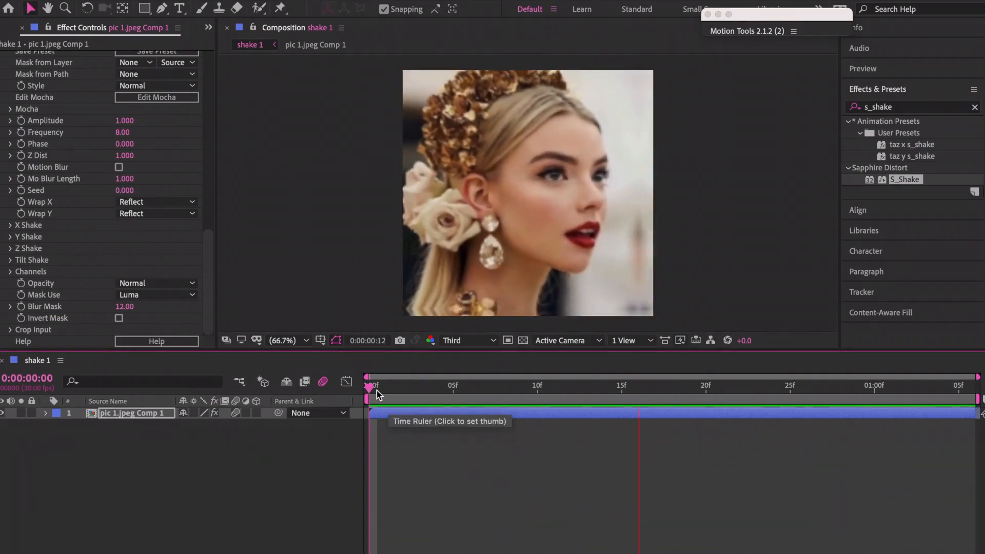
pyautogui.press('space')
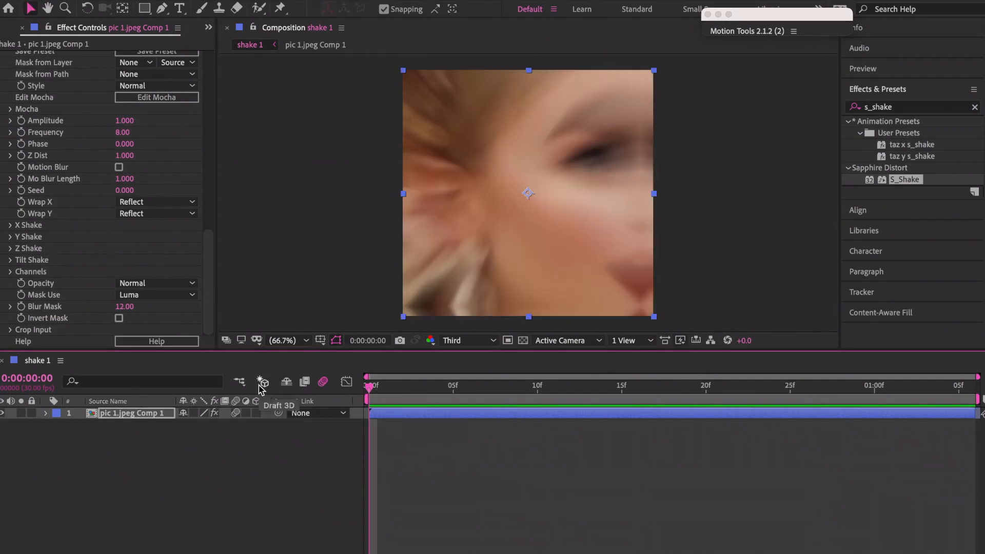
pyautogui.click(10, 261)
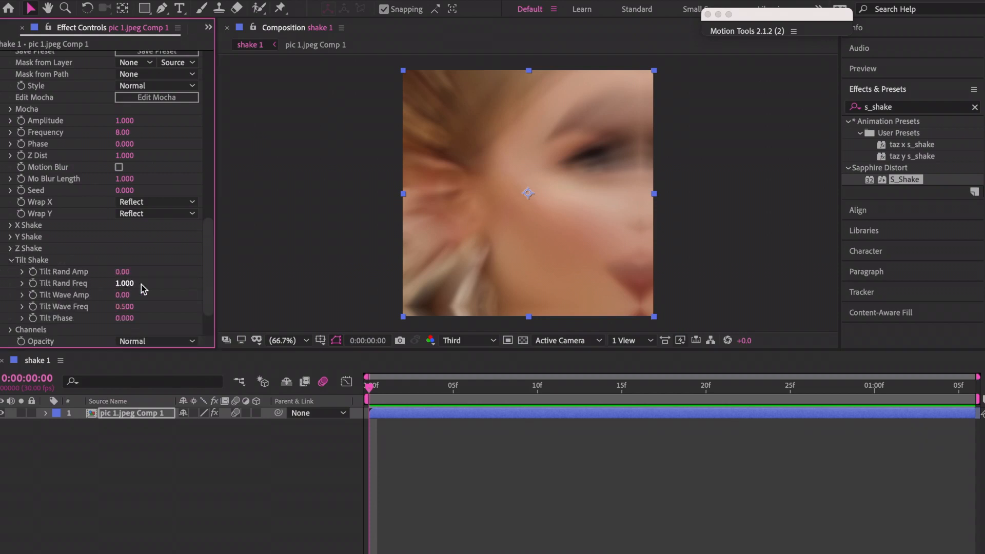
pyautogui.click(10, 261)
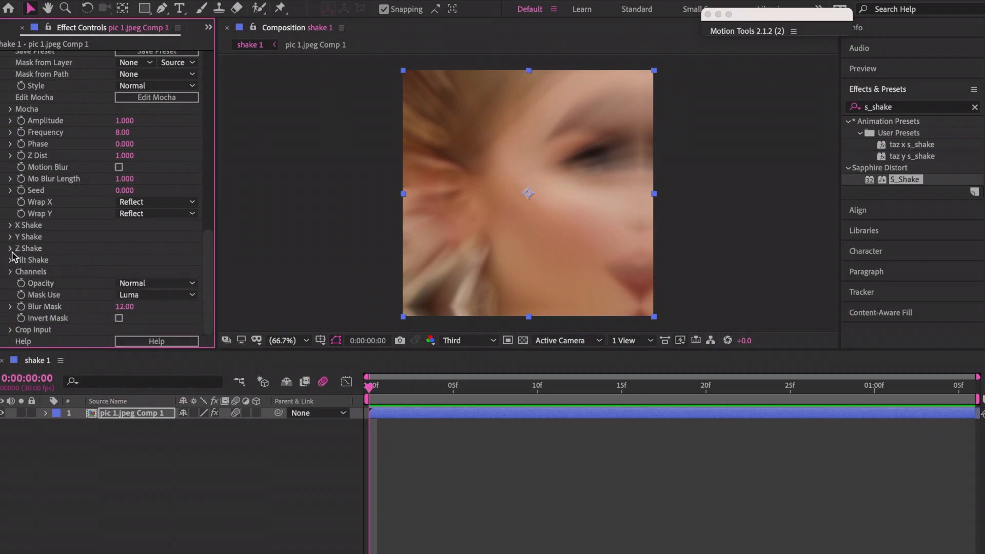
pyautogui.click(11, 249)
pyautogui.click(10, 249)
# Keep Y Rand Amp at 0 and raise X Rand Amp to 192 for sideways-only shake.
pyautogui.click(11, 237)
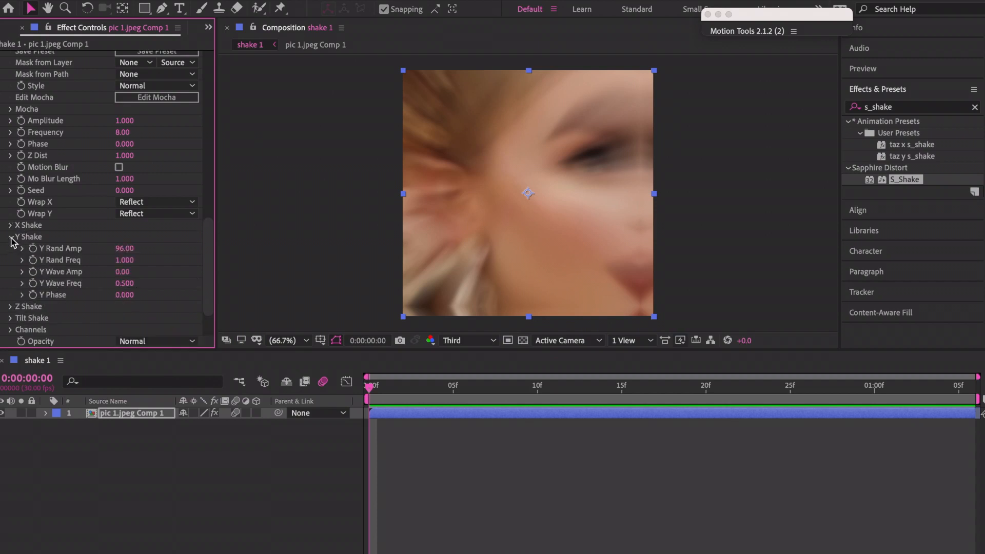
pyautogui.moveTo(122, 248); pyautogui.dragTo(127, 252)
pyautogui.write('0')
pyautogui.press('Return')
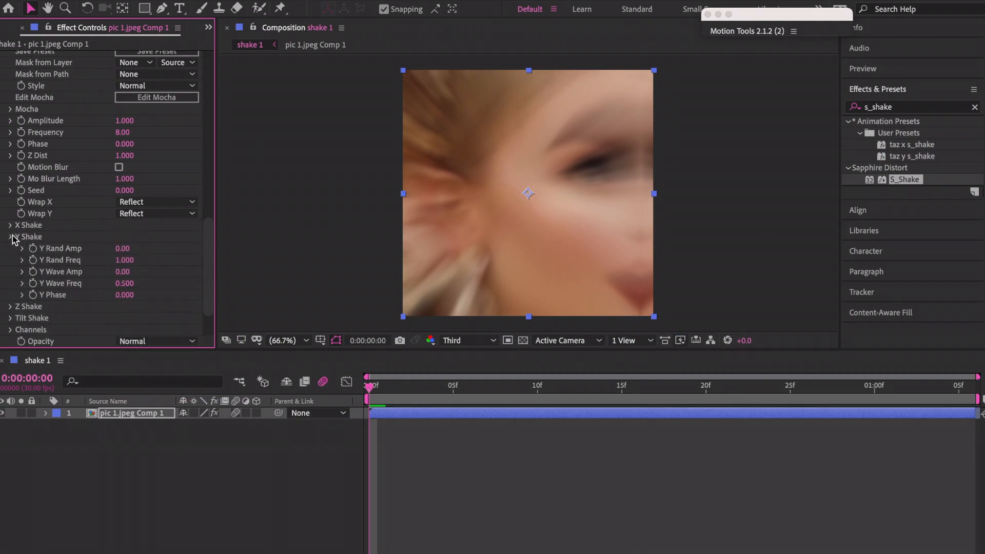
pyautogui.click(10, 237)
pyautogui.click(10, 225)
pyautogui.moveTo(123, 237); pyautogui.dragTo(137, 243)
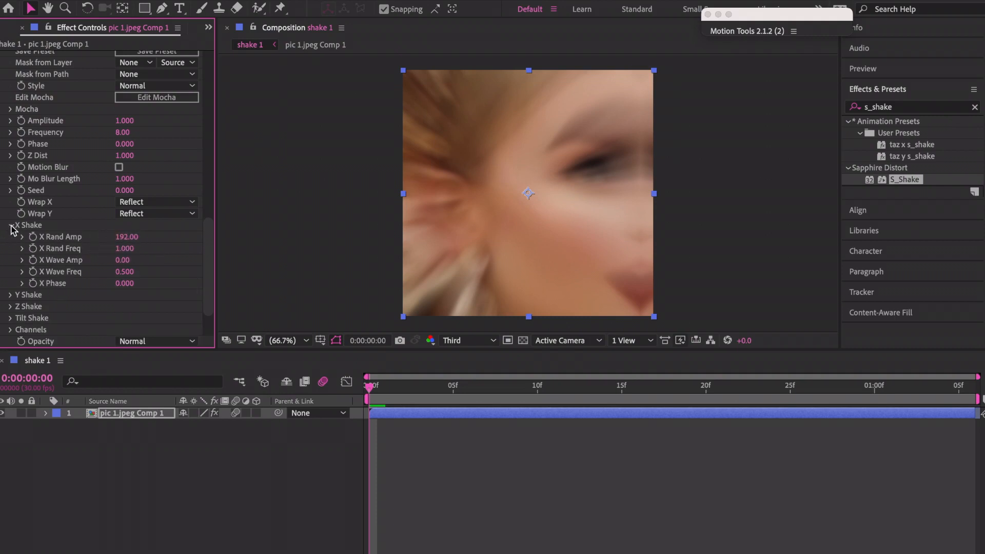
# Turn on S_Shake Motion Blur with a Mo Blur Length of 2.
pyautogui.click(119, 167)
pyautogui.click(125, 179)
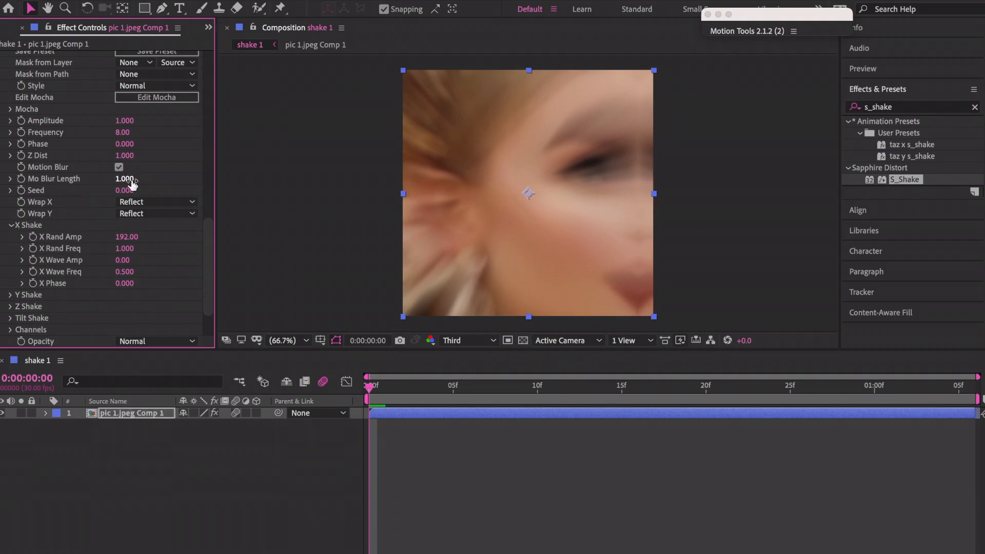
pyautogui.write('1')
pyautogui.press('Return')
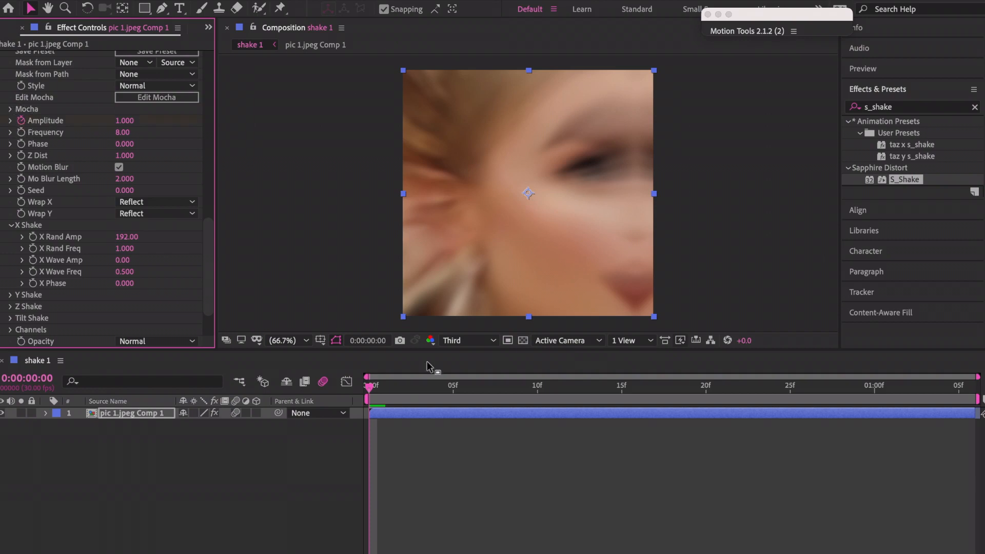
# At frame 15 key S_Shake Amplitude to 0, then reveal and select the Amplitude keyframes with U.
pyautogui.click(622, 389)
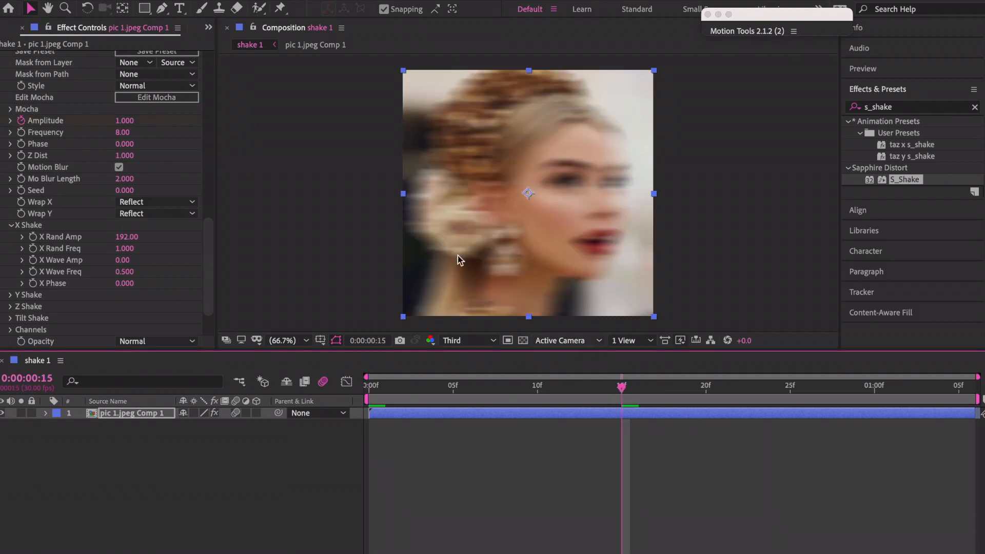
pyautogui.click(125, 121)
pyautogui.write('0')
pyautogui.press('Return')
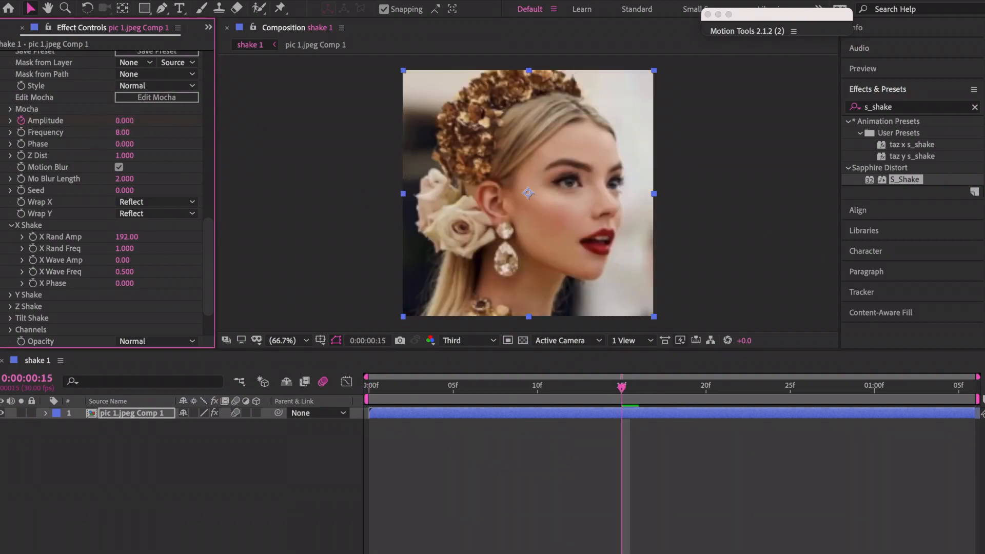
pyautogui.press('u')
pyautogui.click(136, 461)
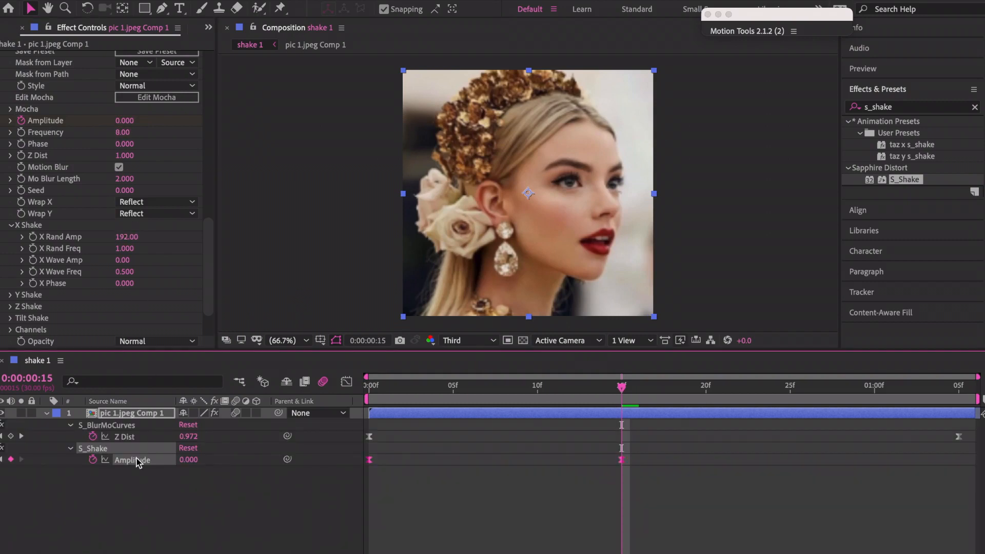
# Preview the fading shake, then try a starting Amplitude of 2 on the first keyframe.
pyautogui.press('space')
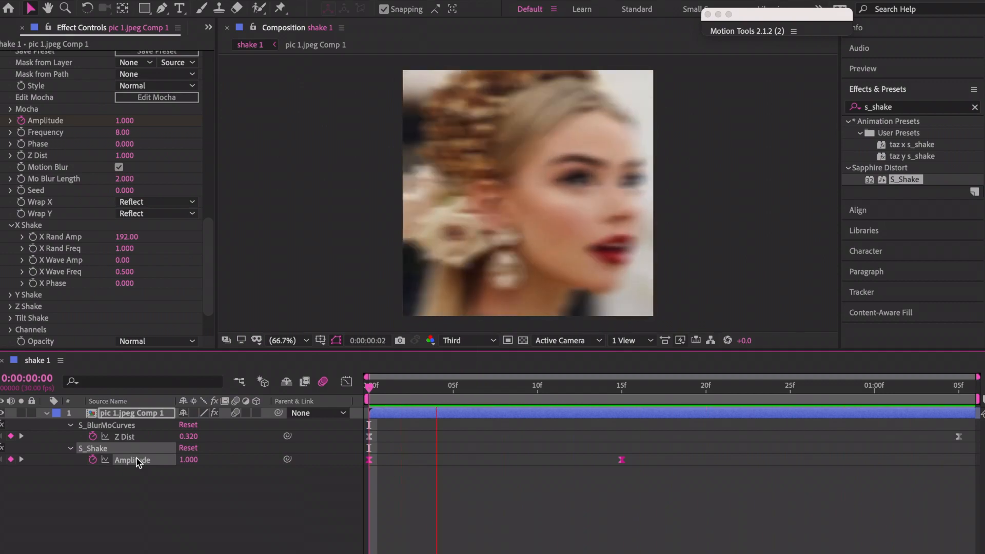
pyautogui.click(388, 402)
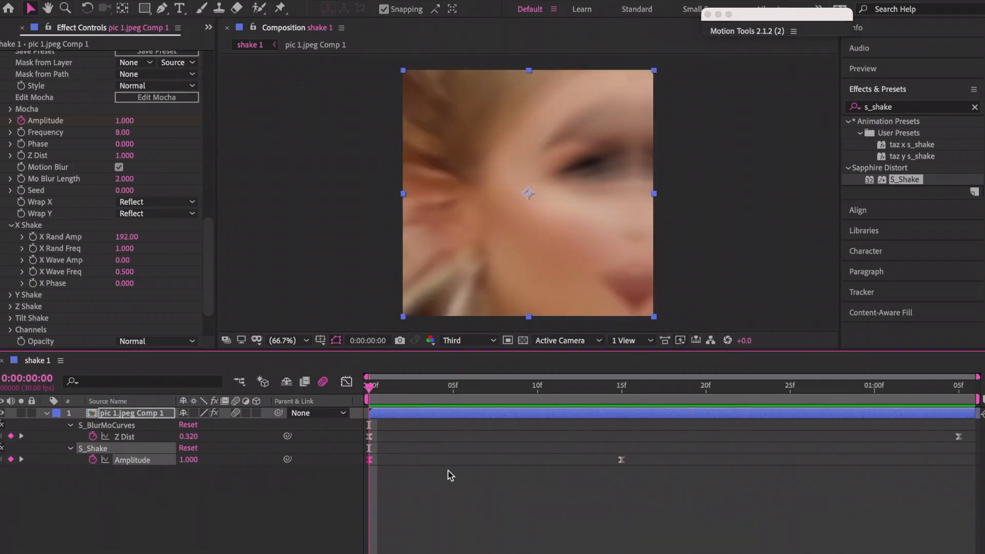
pyautogui.click(418, 511)
pyautogui.click(370, 459)
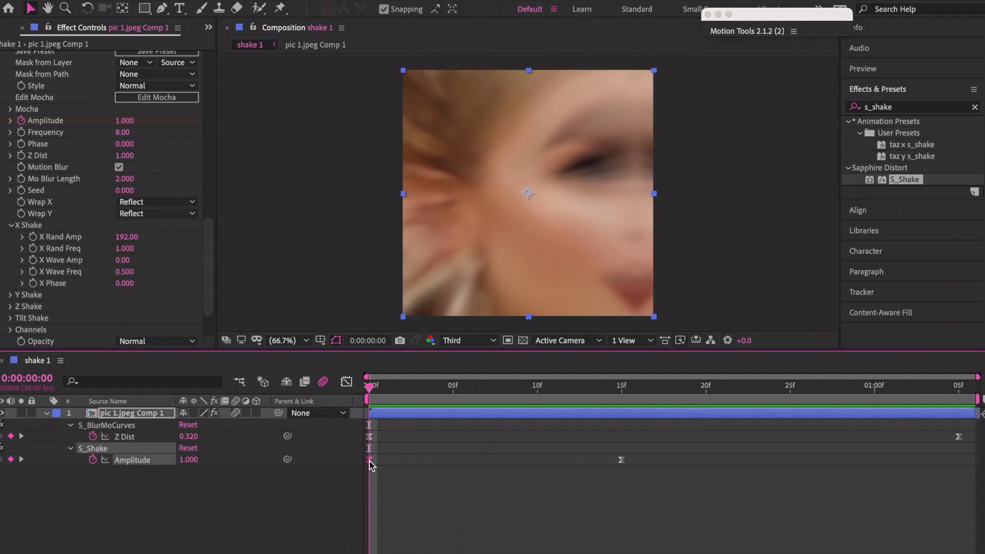
pyautogui.click(124, 121)
pyautogui.write('2')
pyautogui.press('Return')
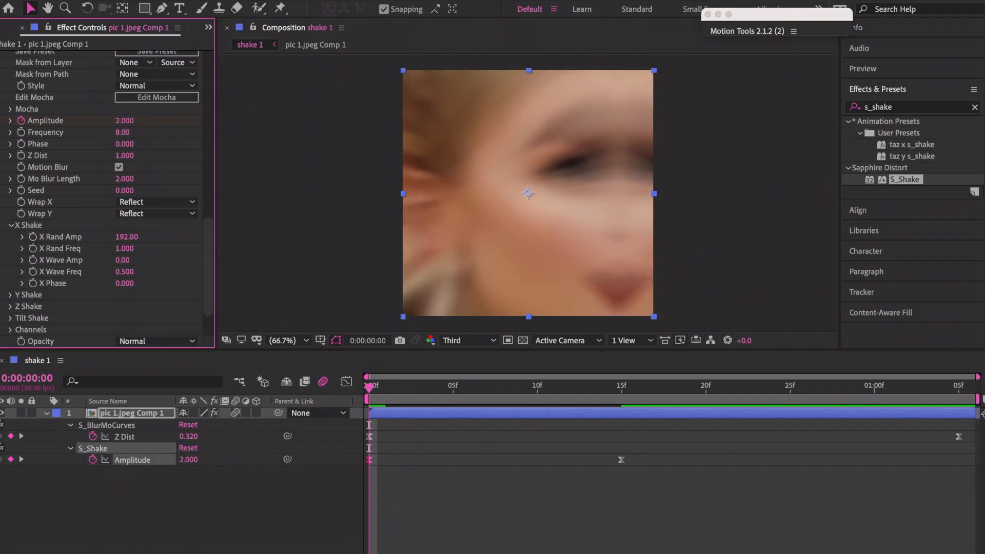
# Set the starting Amplitude back to 1 and show both Amplitude keyframes in the Graph Editor.
pyautogui.press('space')
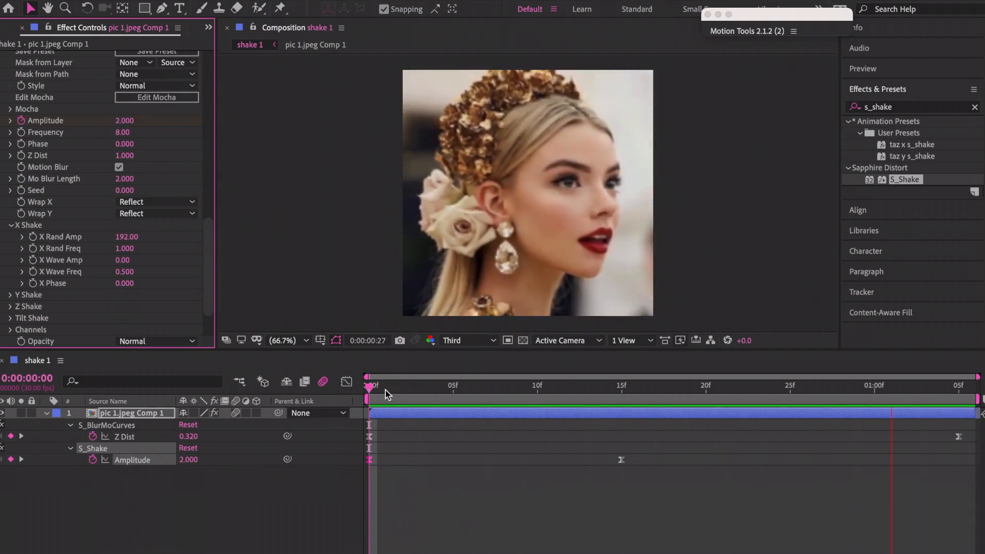
pyautogui.click(385, 391)
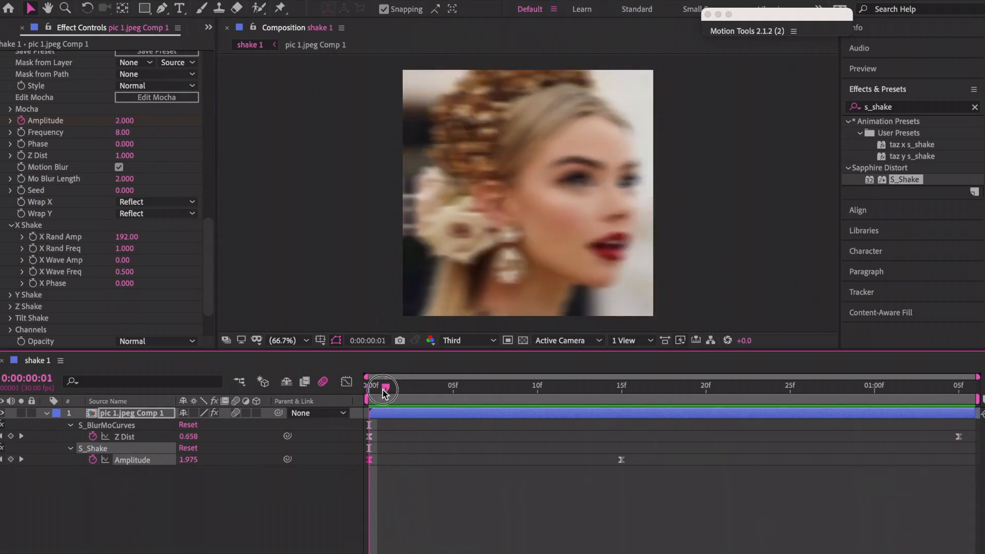
pyautogui.moveTo(385, 391); pyautogui.dragTo(358, 394)
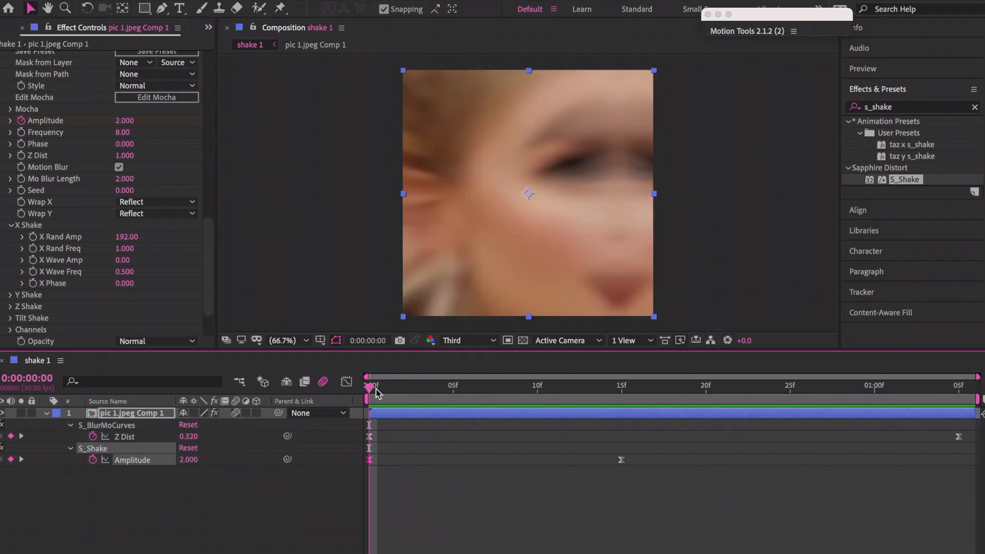
pyautogui.click(124, 121)
pyautogui.write('1')
pyautogui.press('Return')
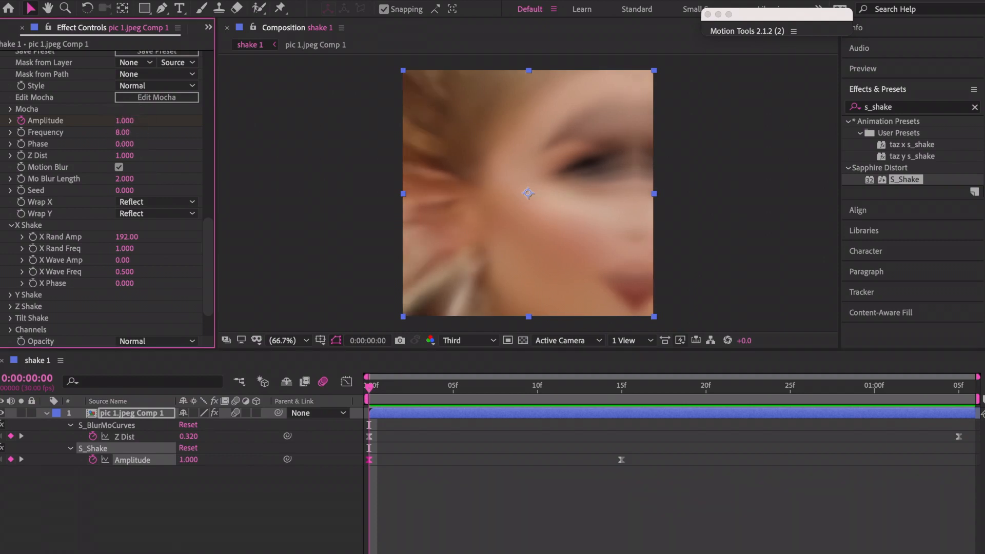
pyautogui.click(126, 460)
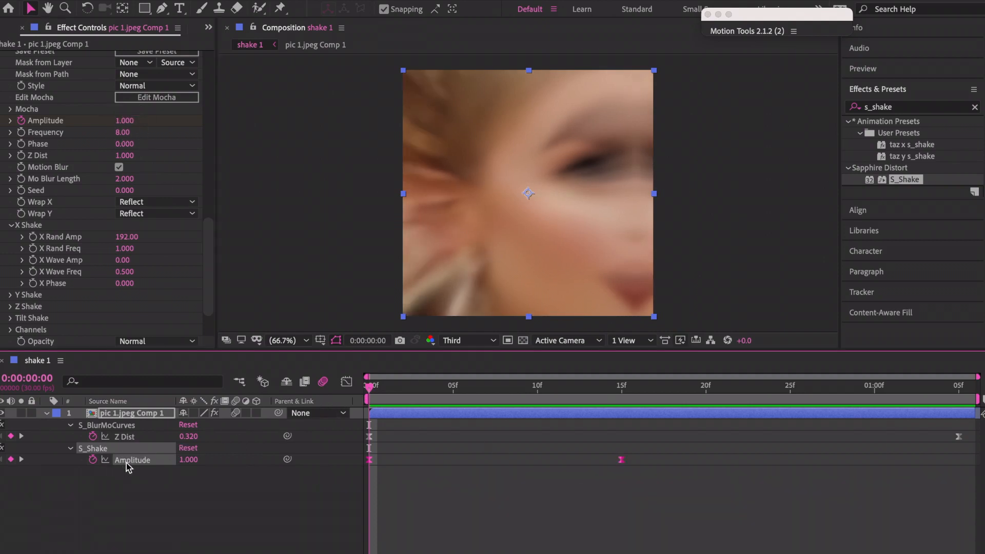
pyautogui.click(347, 382)
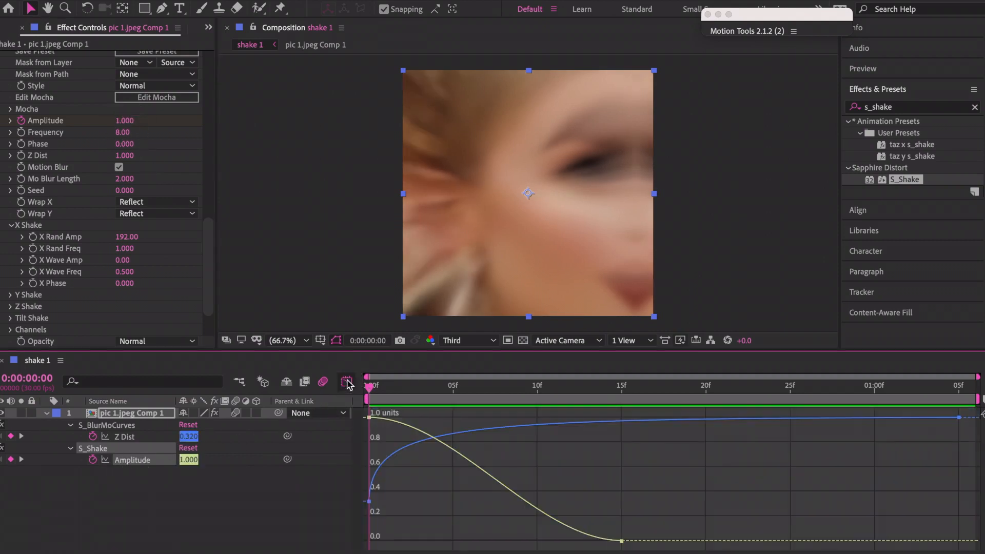
# On the speed graph, pull the first Amplitude keyframe's ease influence to about 25% and preview.
pyautogui.click(528, 553)
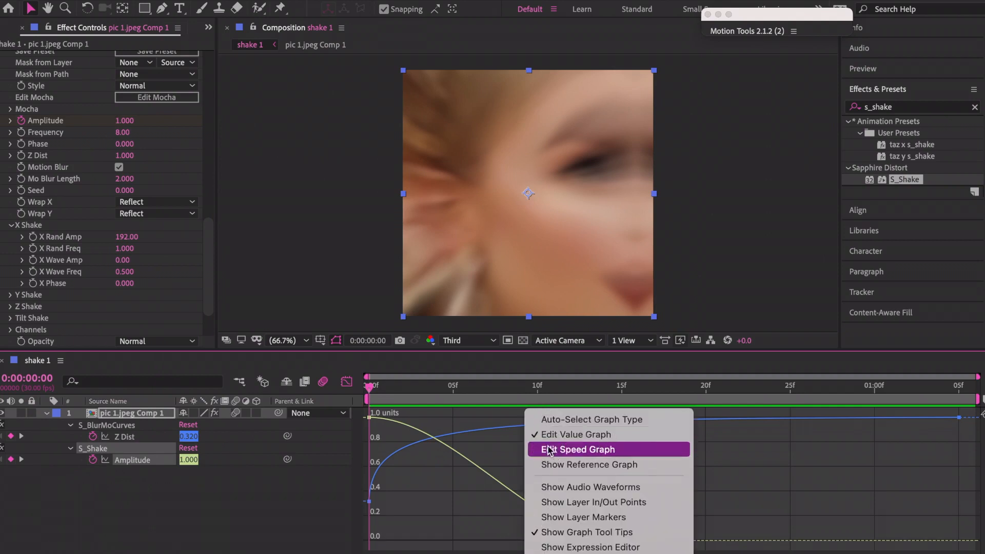
pyautogui.click(544, 450)
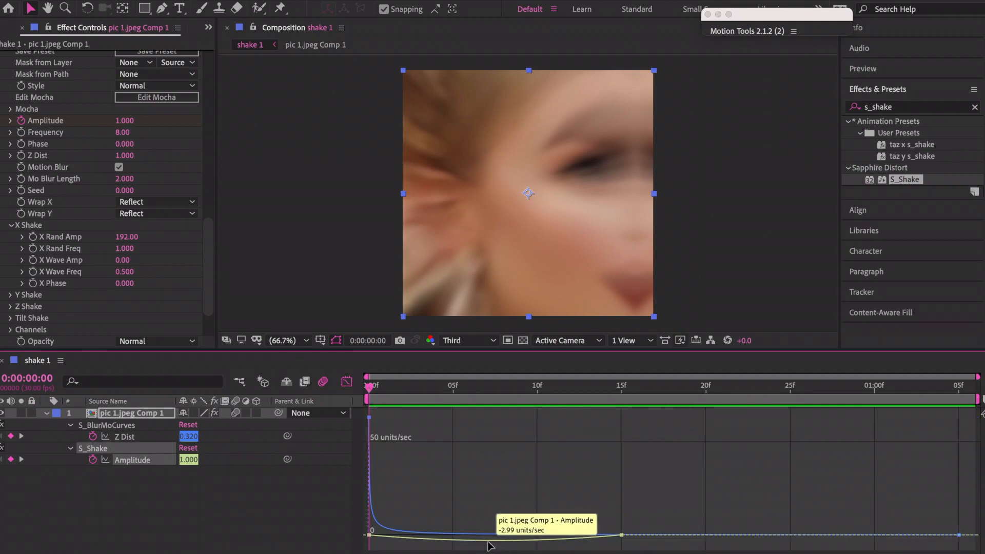
pyautogui.click(491, 539)
pyautogui.click(411, 535)
pyautogui.moveTo(411, 535); pyautogui.dragTo(373, 536)
pyautogui.press('space')
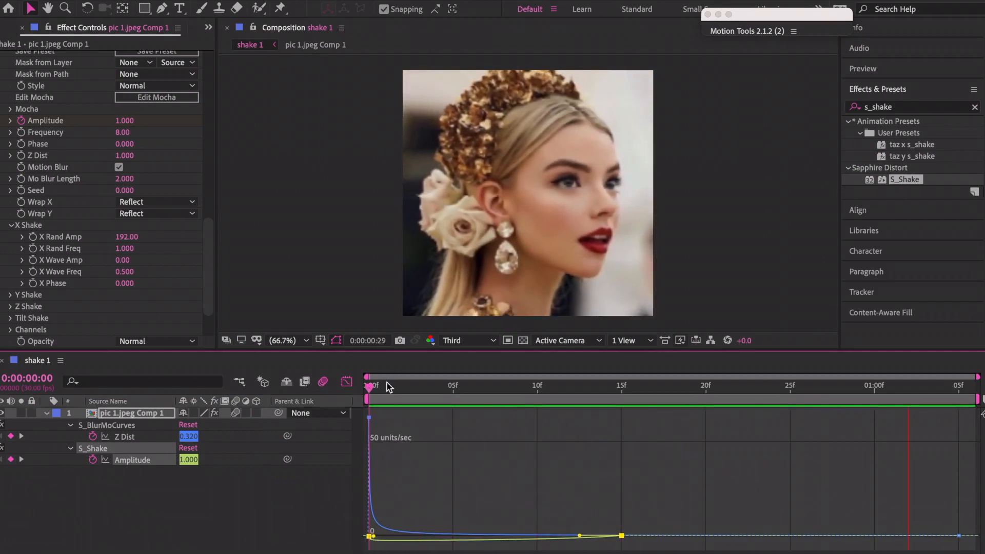
pyautogui.click(369, 388)
pyautogui.click(347, 381)
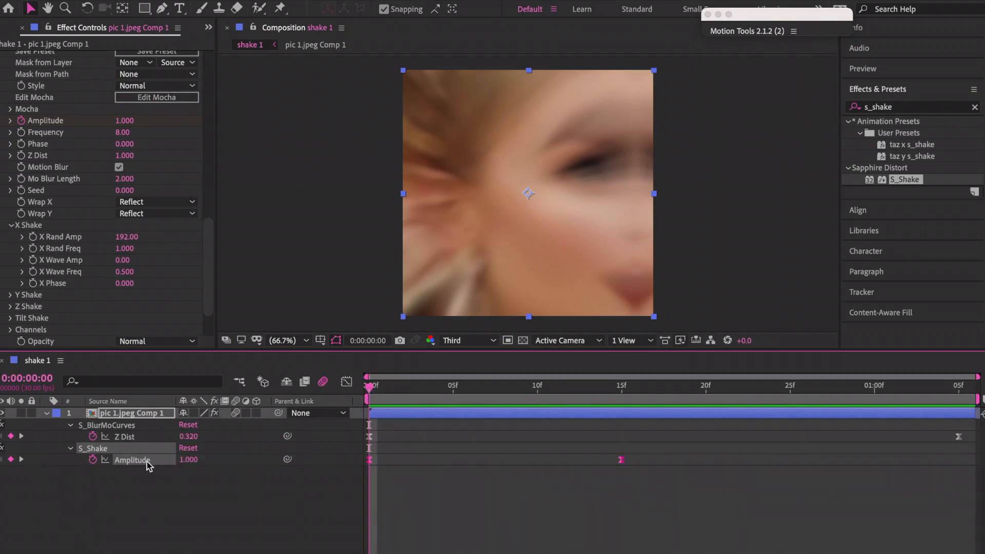
# Scrub the S_Shake Phase up to 2.600, preview the shake, and reselect the pic 1.jpeg Comp 1 layer.
pyautogui.press('space')
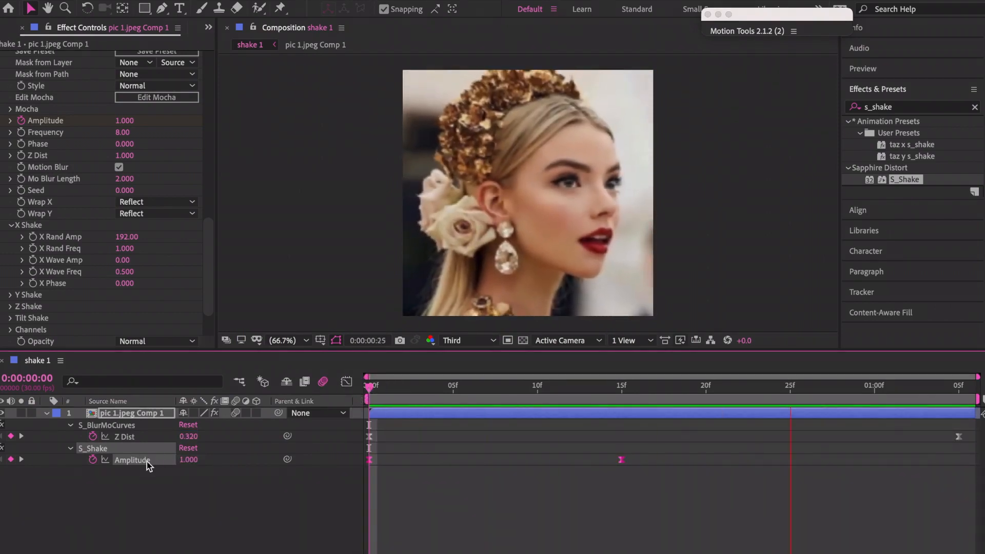
pyautogui.press('space')
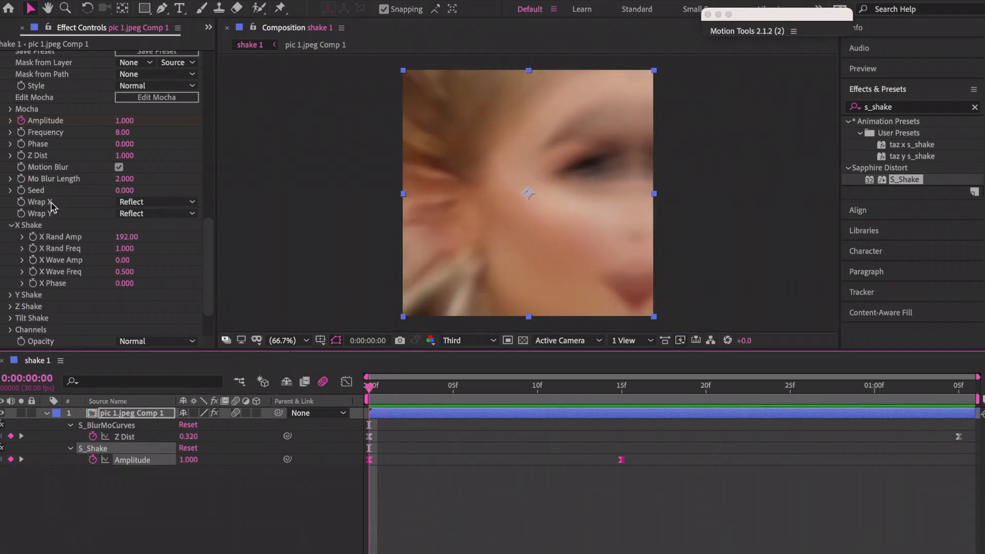
pyautogui.scroll(-3, 42, 199)
pyautogui.scroll(3, 42, 199)
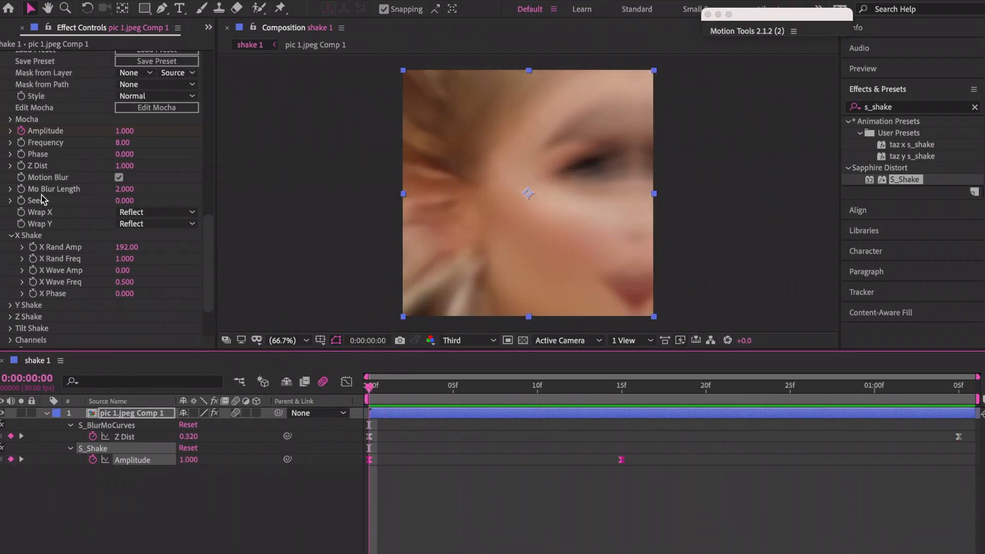
pyautogui.click(125, 154)
pyautogui.moveTo(125, 154); pyautogui.dragTo(150, 159)
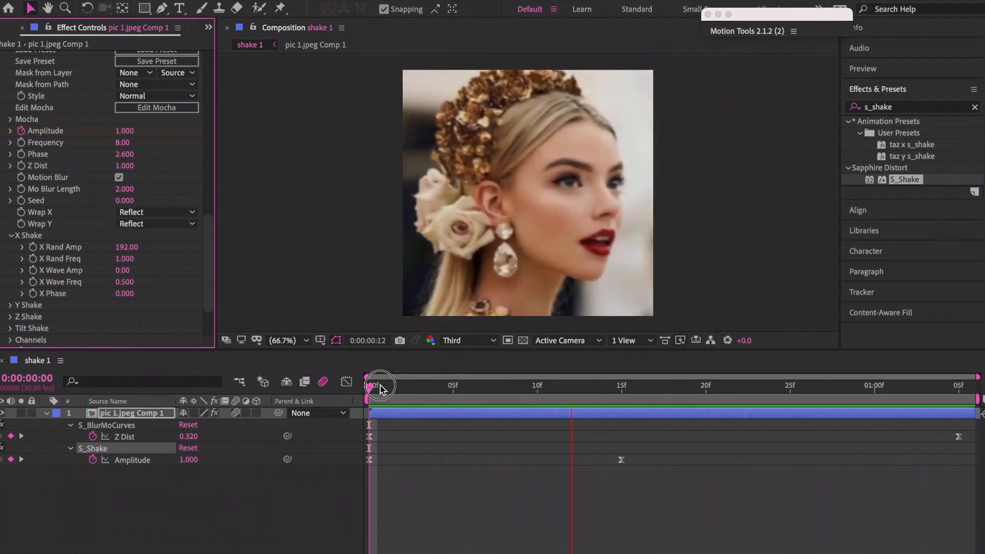
pyautogui.press('space')
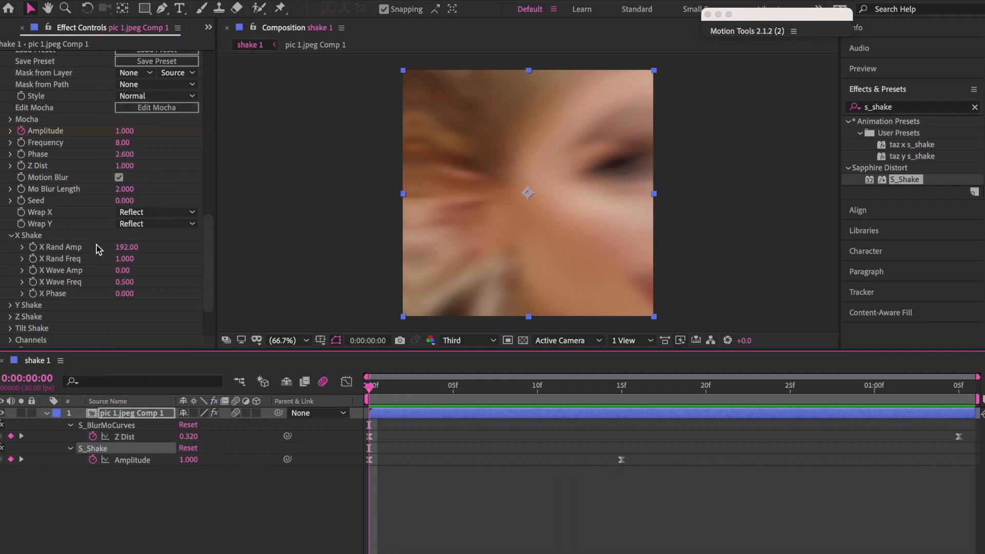
pyautogui.press('space')
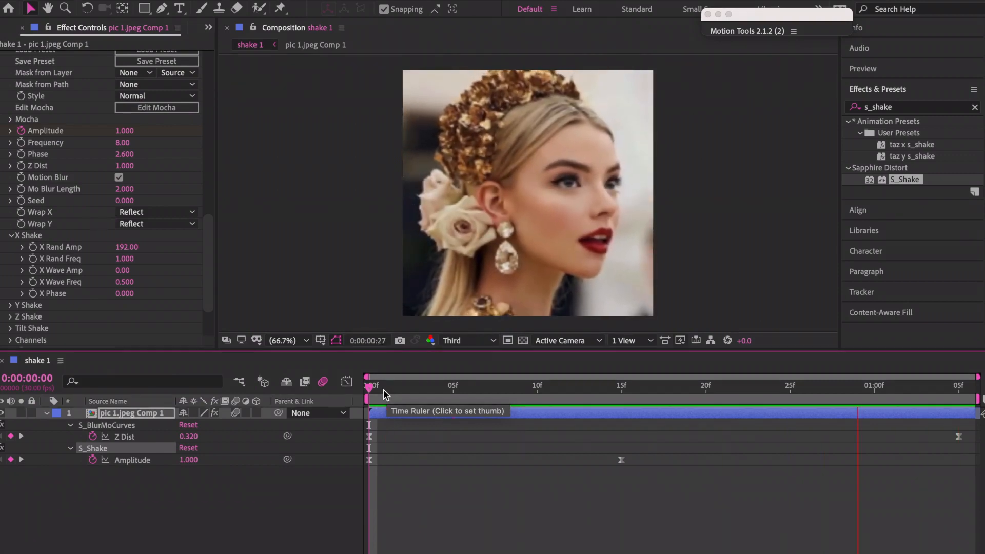
pyautogui.click(362, 394)
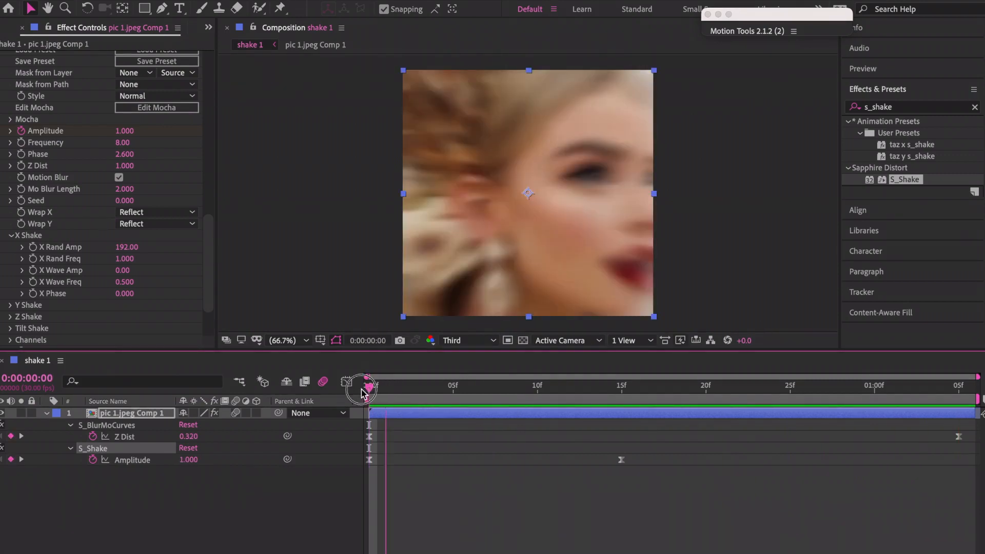
pyautogui.click(390, 416)
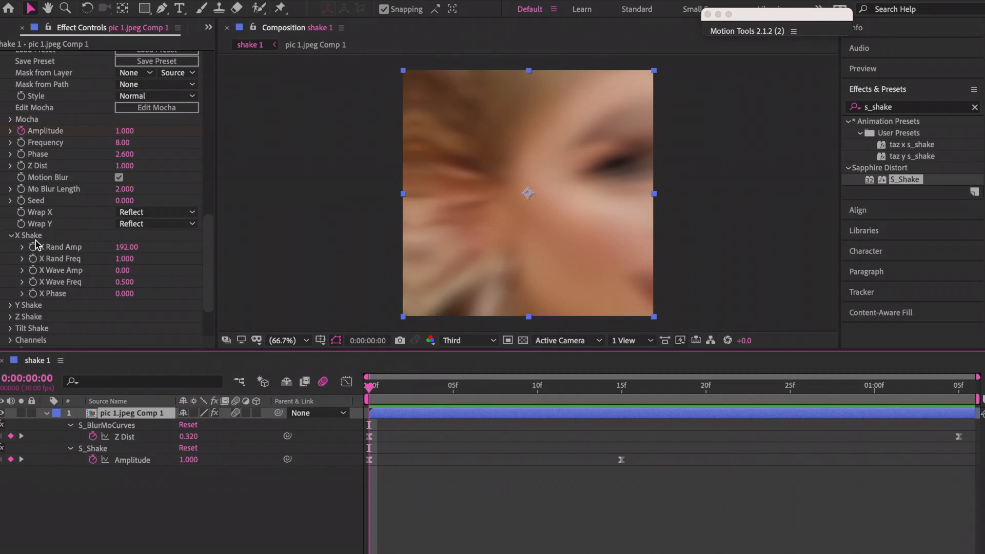
# Set X Rand Amp to 0 and collapse the X Shake group.
pyautogui.click(130, 247)
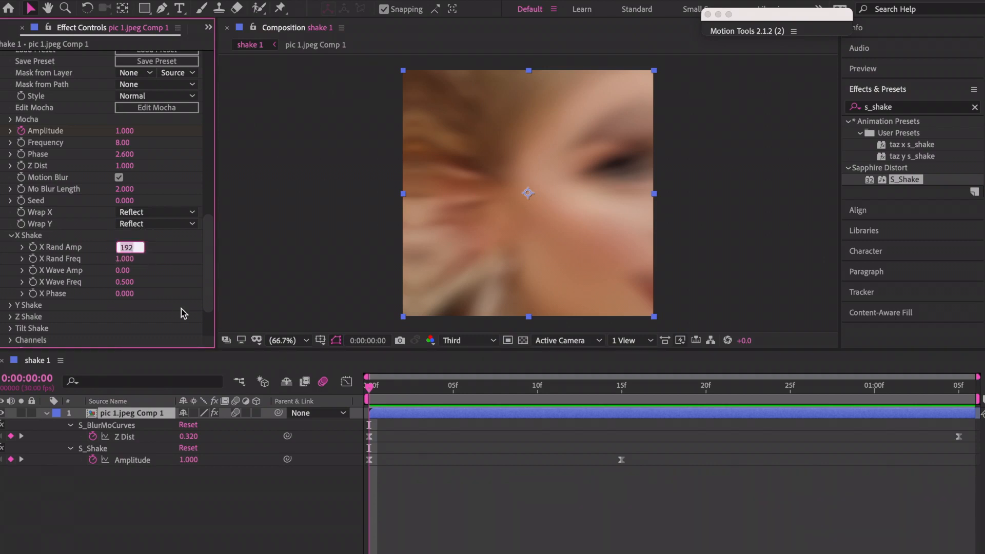
pyautogui.write('0')
pyautogui.press('Return')
pyautogui.click(12, 236)
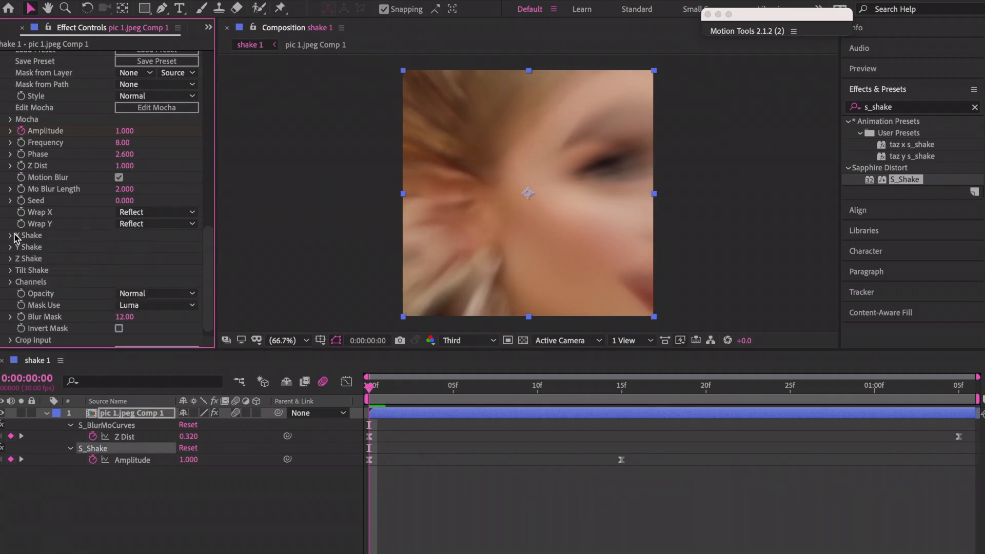
# Set Y Rand Amp to 100 and preview the vertical shake.
pyautogui.click(11, 247)
pyautogui.click(123, 259)
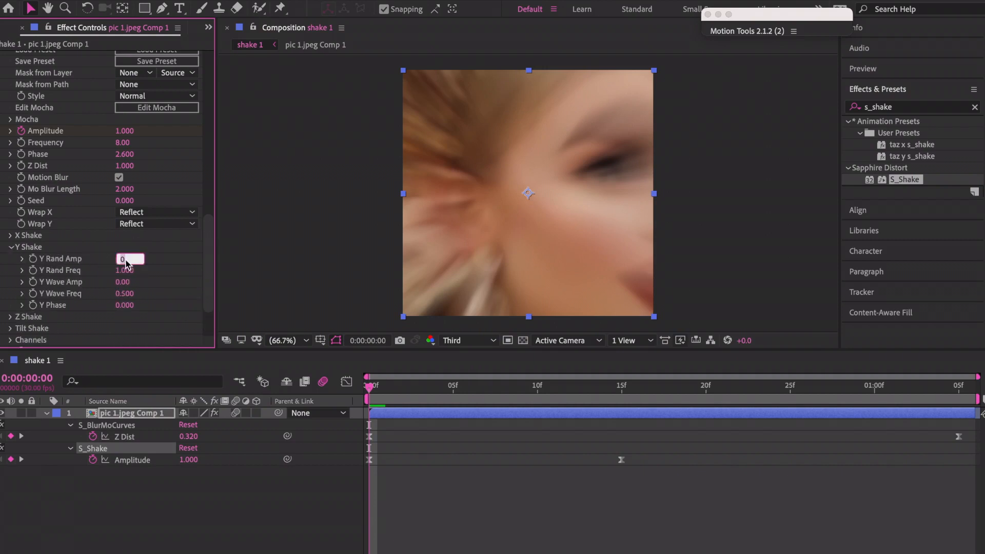
pyautogui.write('100')
pyautogui.press('Return')
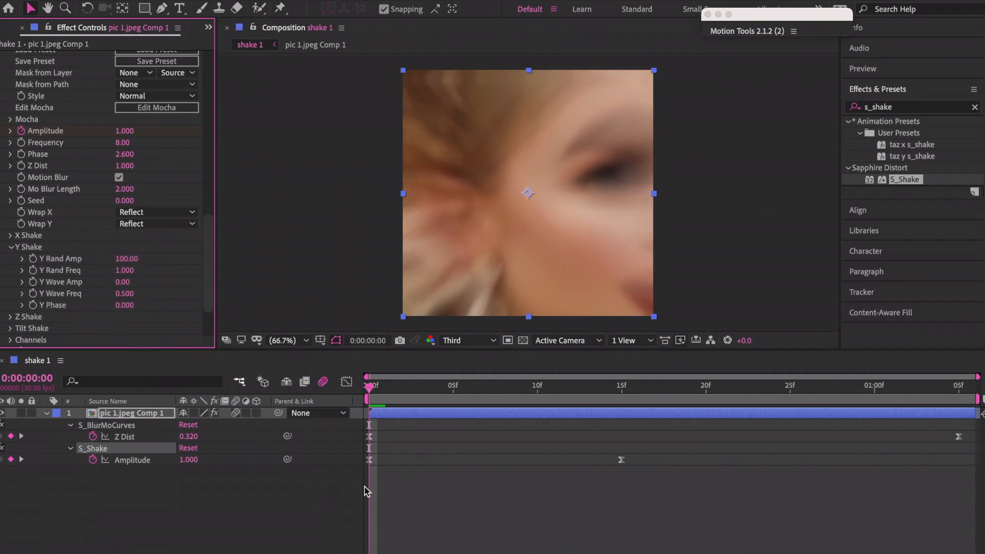
pyautogui.press('space')
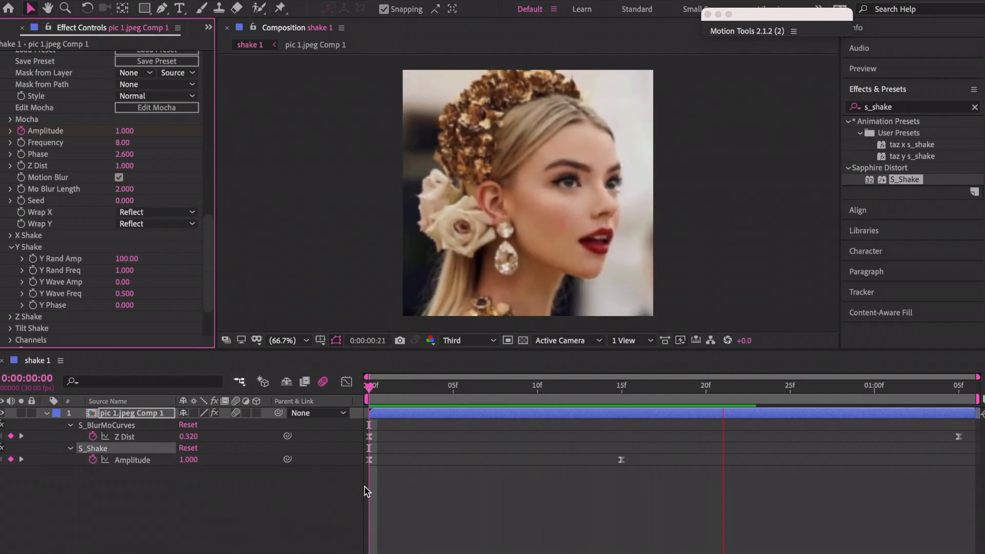
pyautogui.click(380, 382)
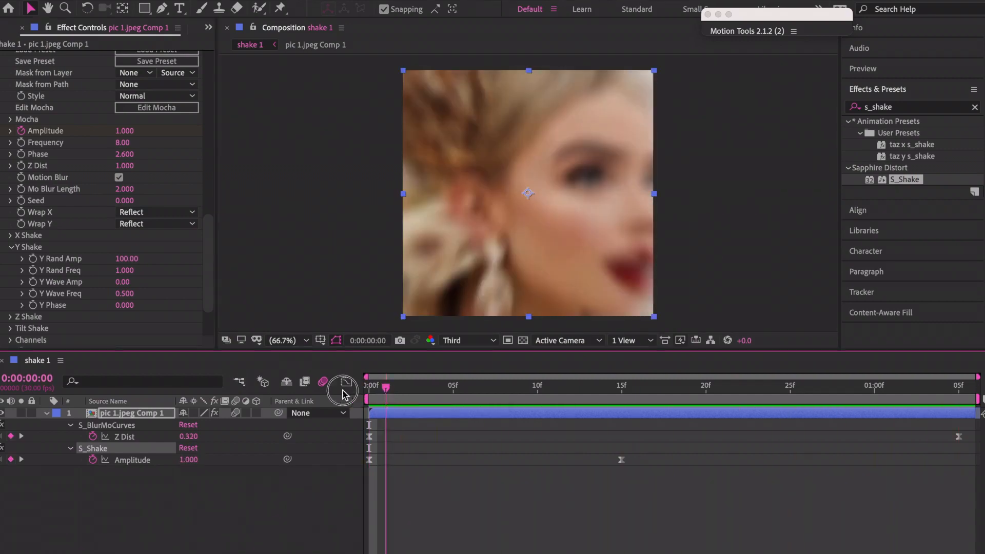
# Raise Y Rand Amp to 192 and preview the stronger vertical shake.
pyautogui.click(126, 259)
pyautogui.write('192')
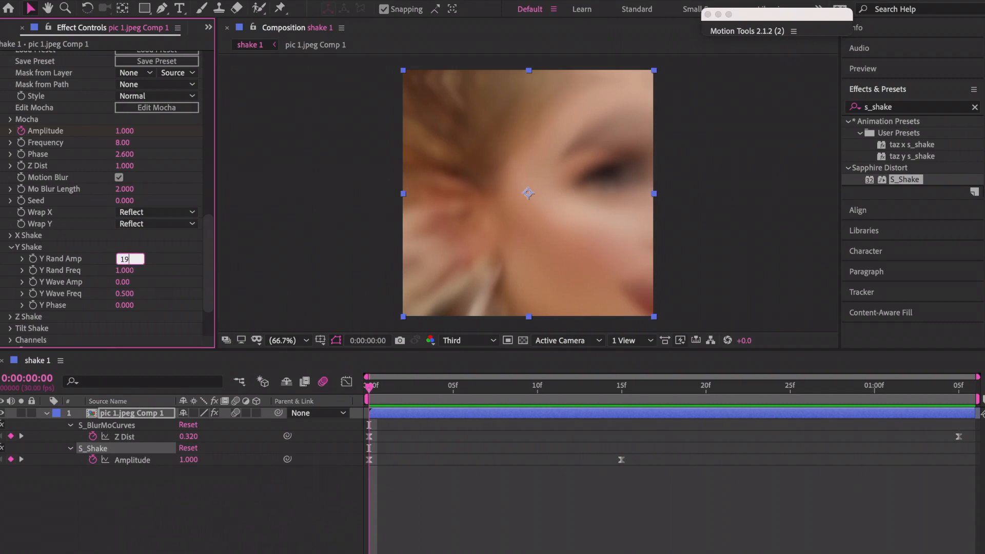
pyautogui.press('Return')
pyautogui.press('space')
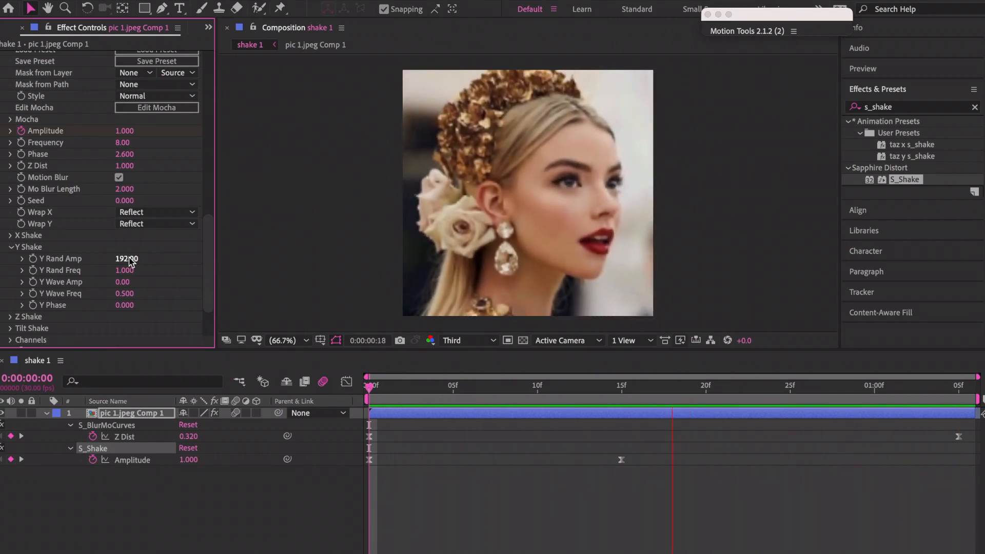
pyautogui.click(390, 389)
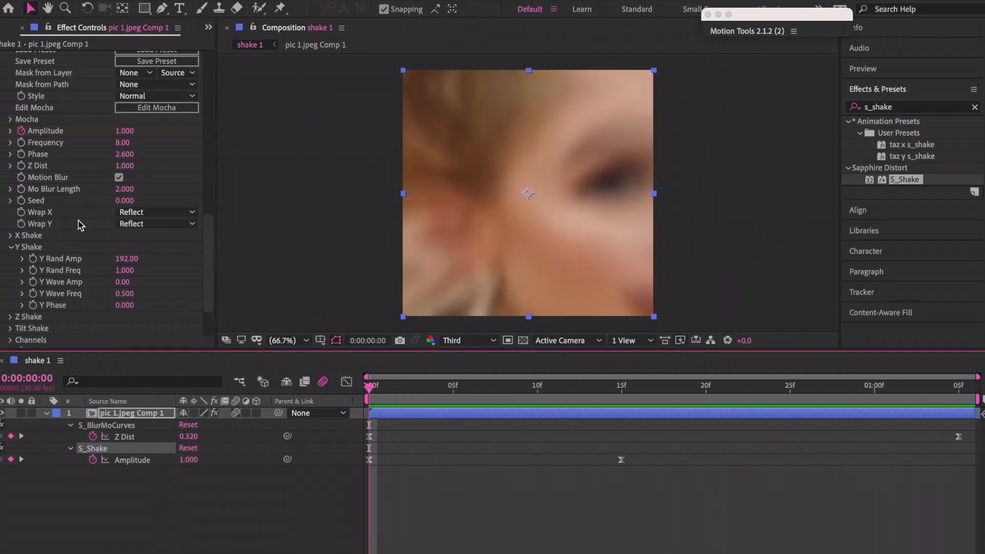
pyautogui.scroll(10, 80, 225)
pyautogui.scroll(-10, 80, 225)
pyautogui.scroll(2, 80, 225)
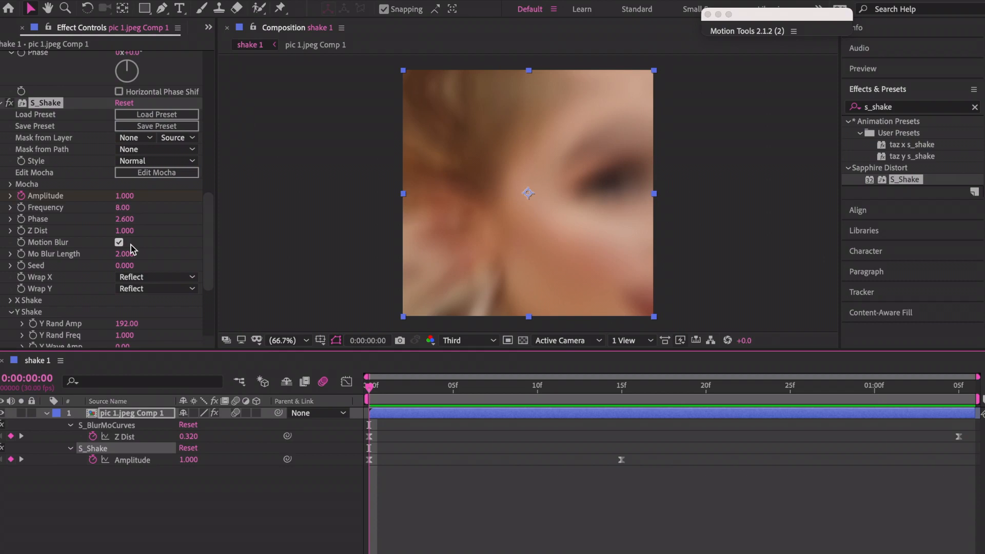
pyautogui.moveTo(126, 254); pyautogui.dragTo(160, 259)
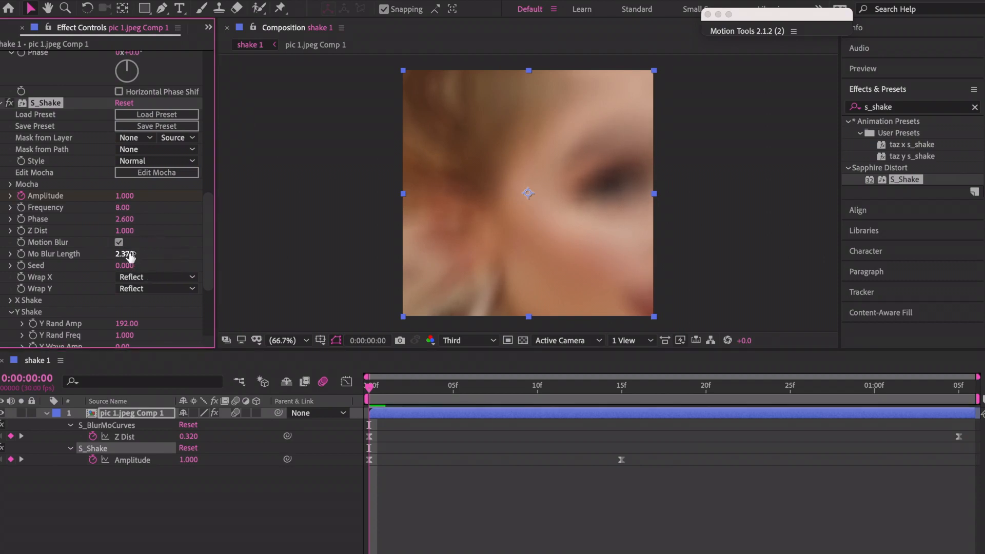
pyautogui.press('space')
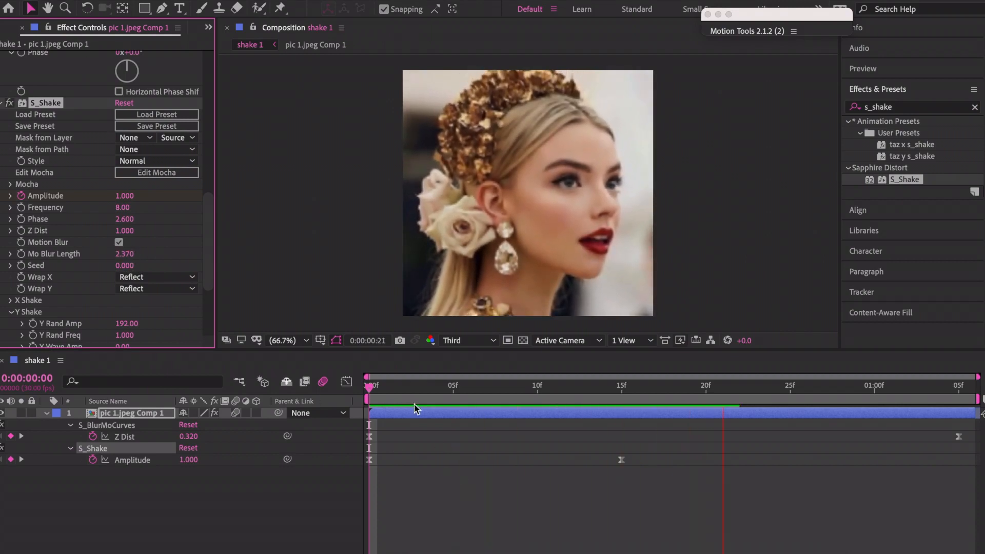
pyautogui.click(382, 398)
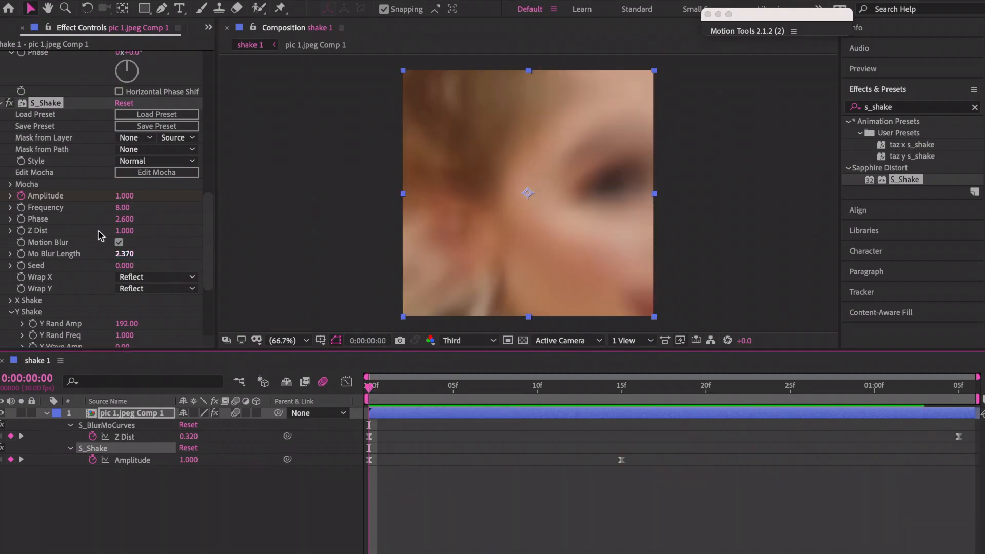
pyautogui.click(127, 255)
pyautogui.write('2')
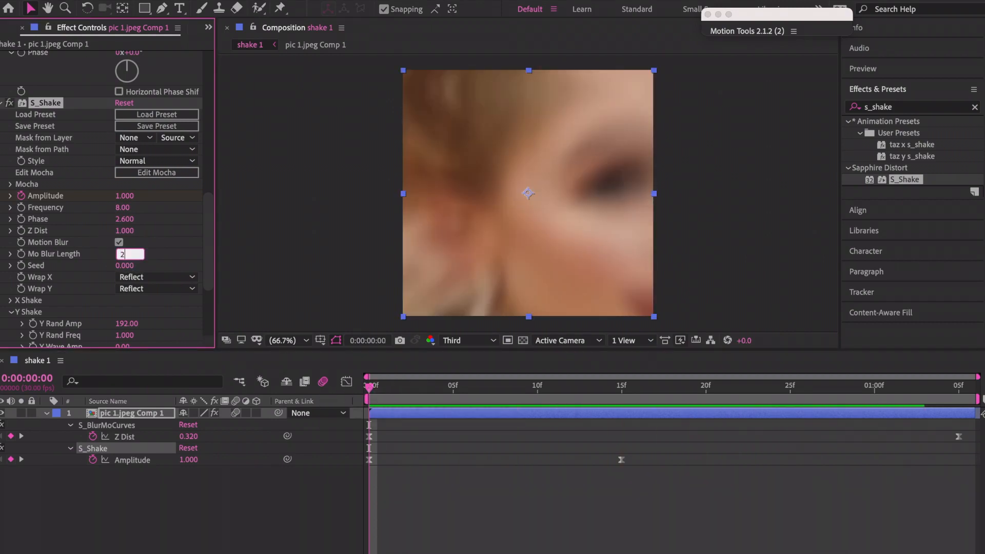
pyautogui.press('Return')
pyautogui.scroll(-4, 103, 296)
pyautogui.scroll(-2, 102, 297)
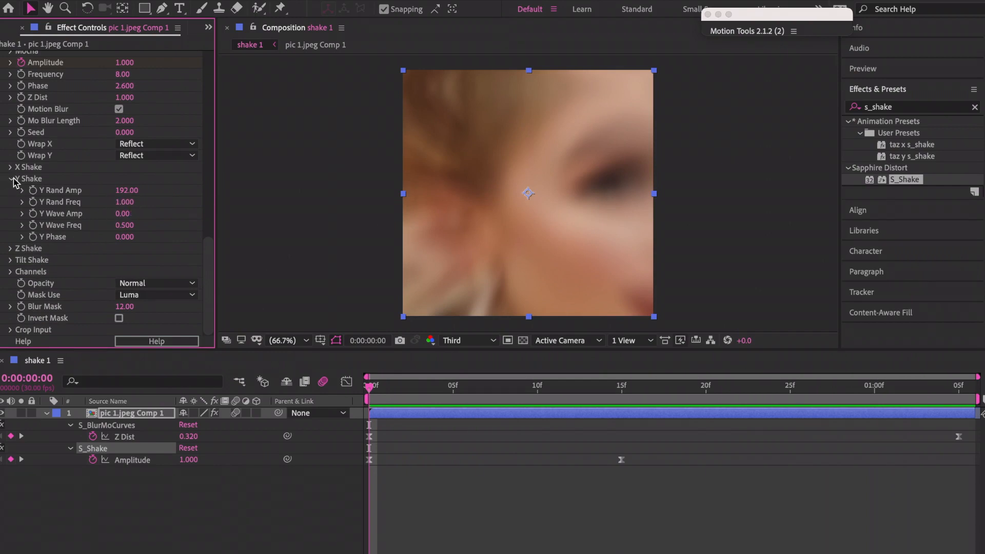
# Scroll Effect Controls up to S_BlurMoCurves and select the pic 1.jpeg Comp 1 layer.
pyautogui.scroll(10, 31, 185)
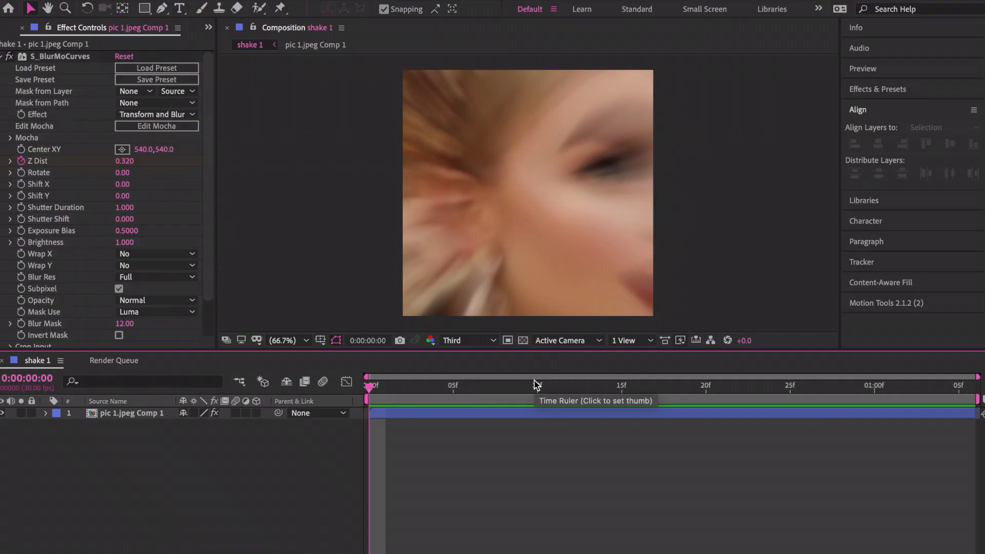
pyautogui.click(401, 414)
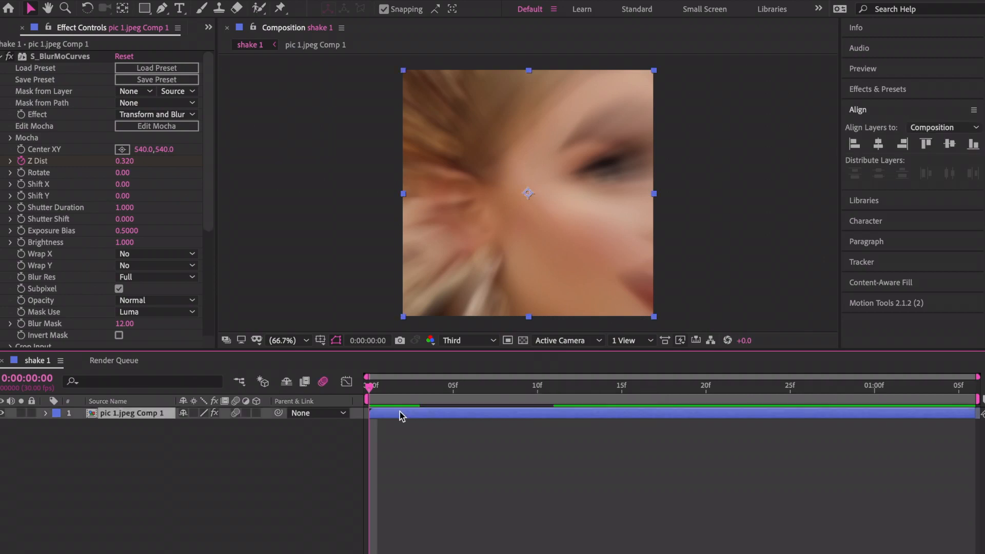